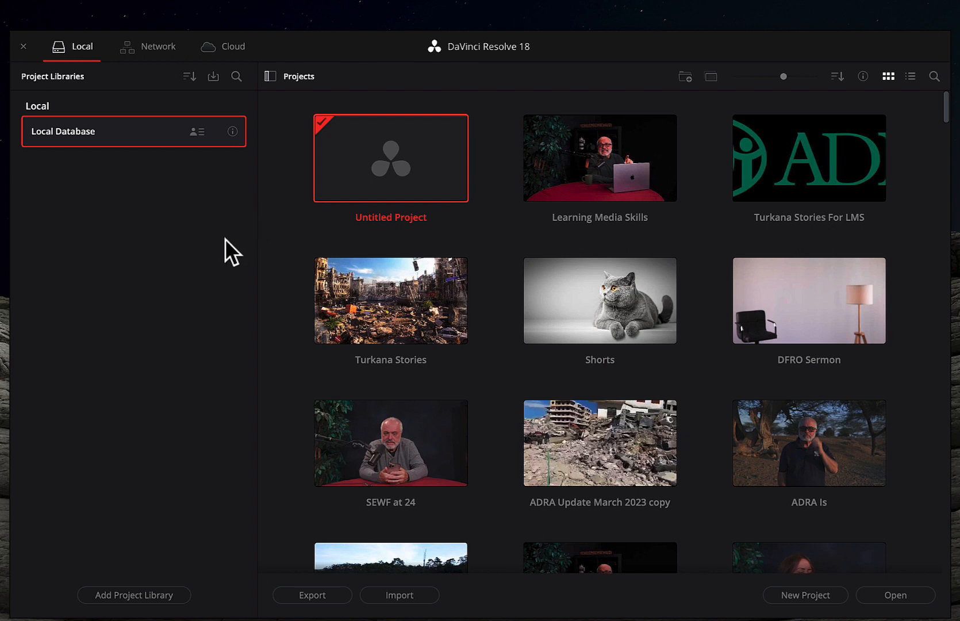
- Add a project library named 'Learning Media Skills' stored in the DR Databases folder
scroll(269, 236, "down", 5)
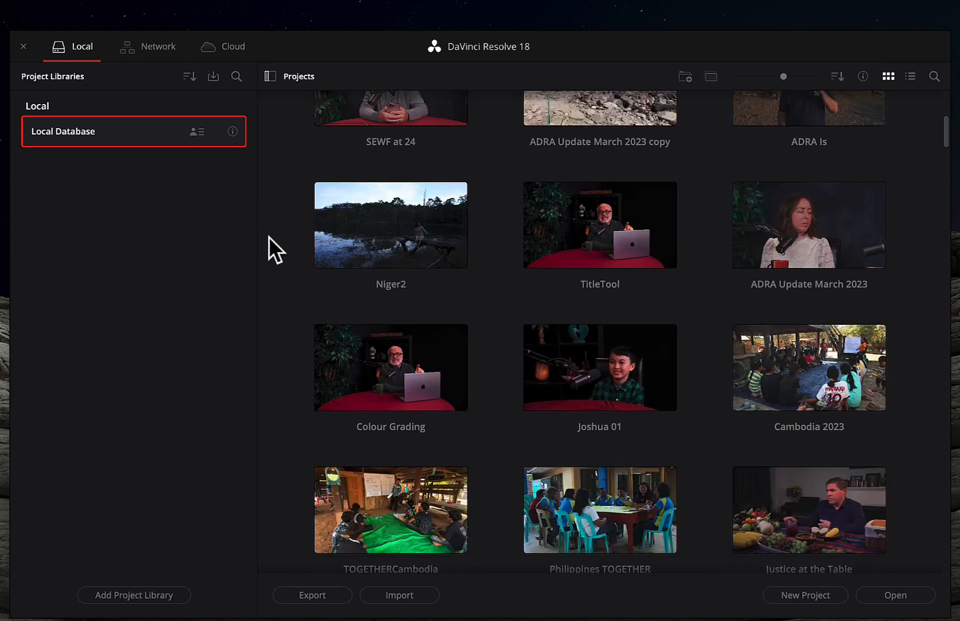
scroll(536, 313, "down", 9)
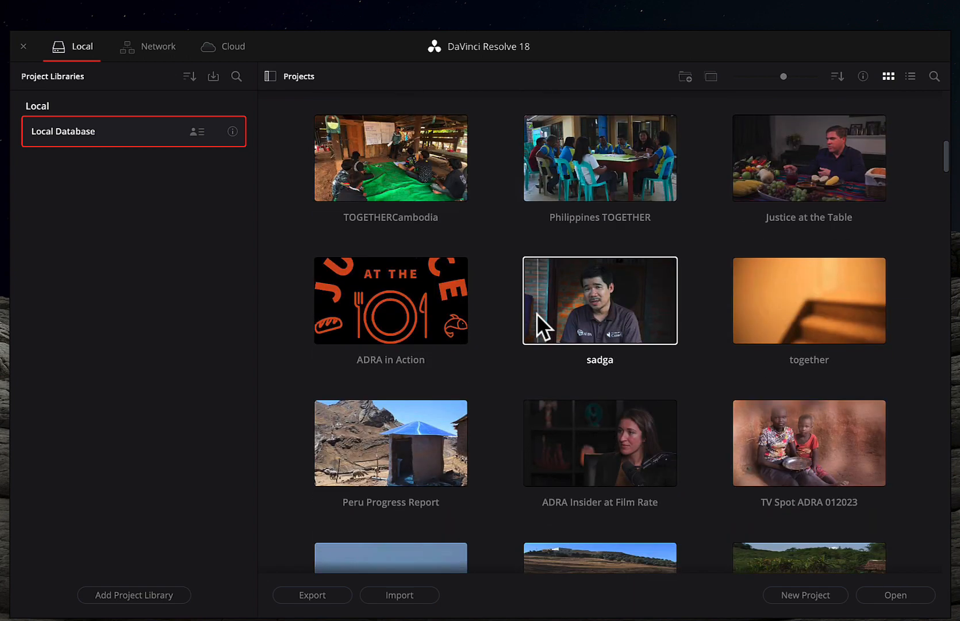
scroll(537, 313, "down", 2)
scroll(536, 313, "up", 15)
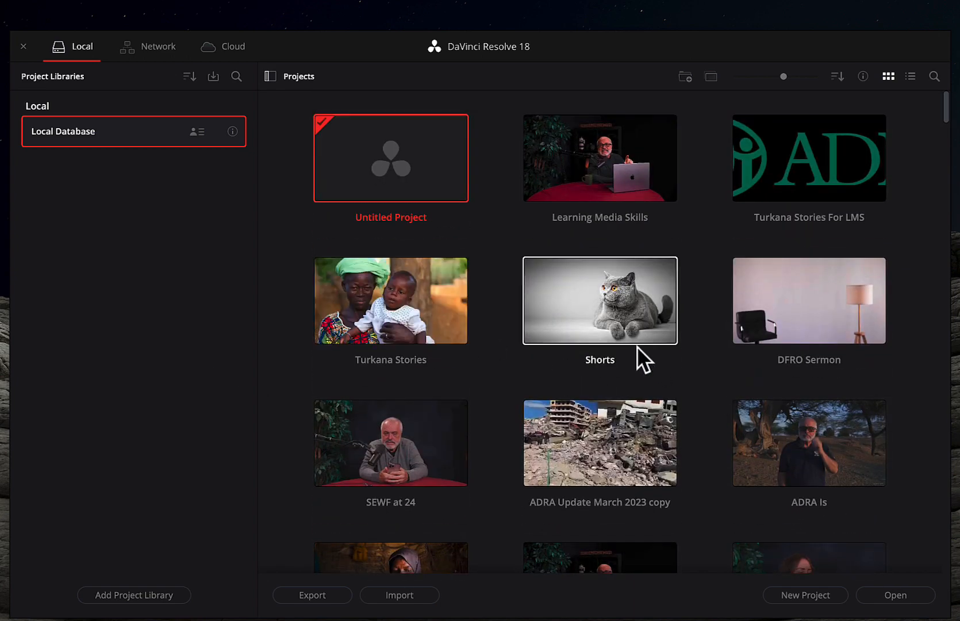
left_click(219, 404)
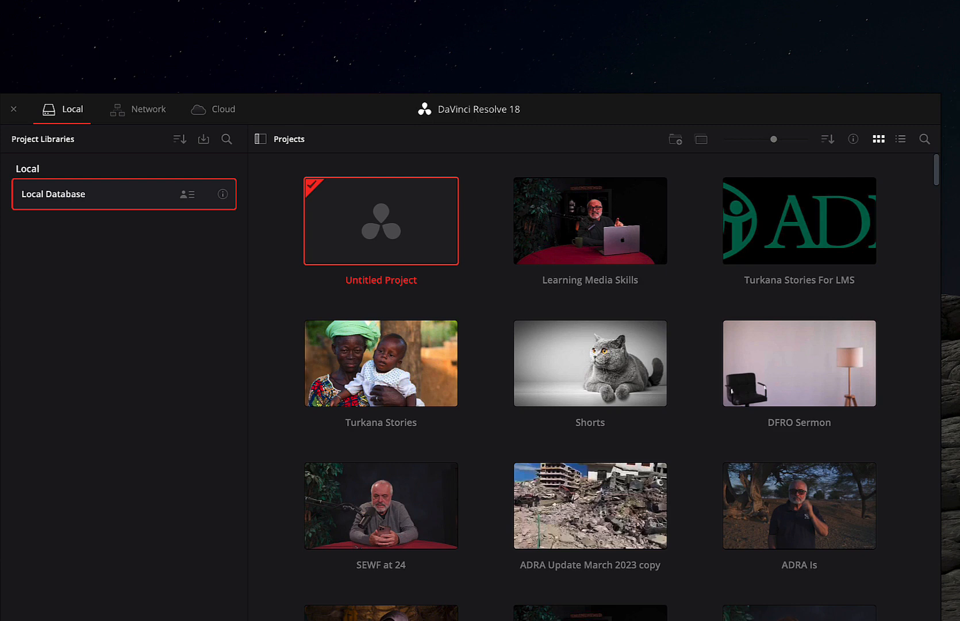
left_click(124, 620)
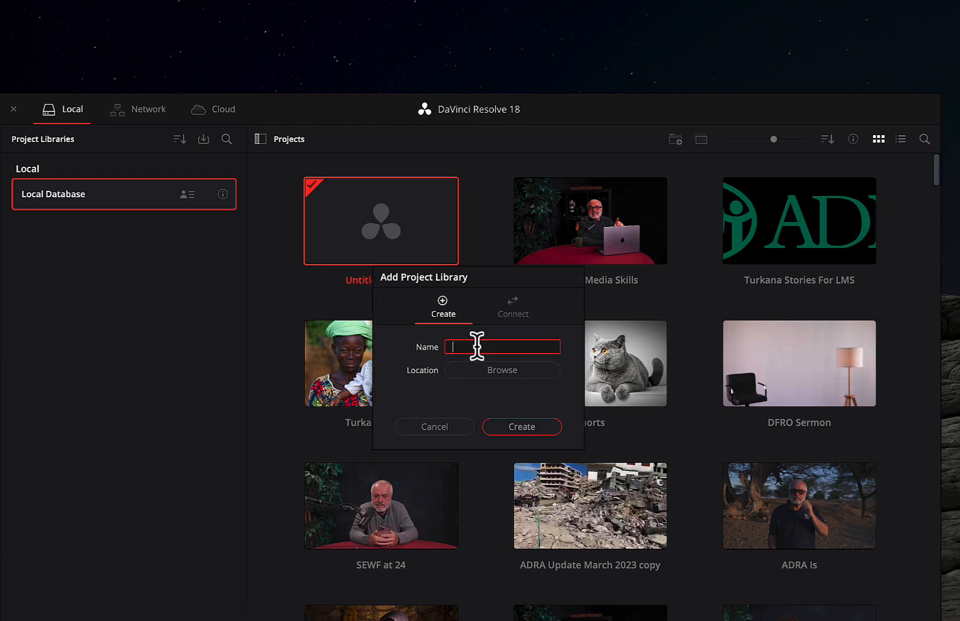
type("Learning Media Skills")
key("Return")
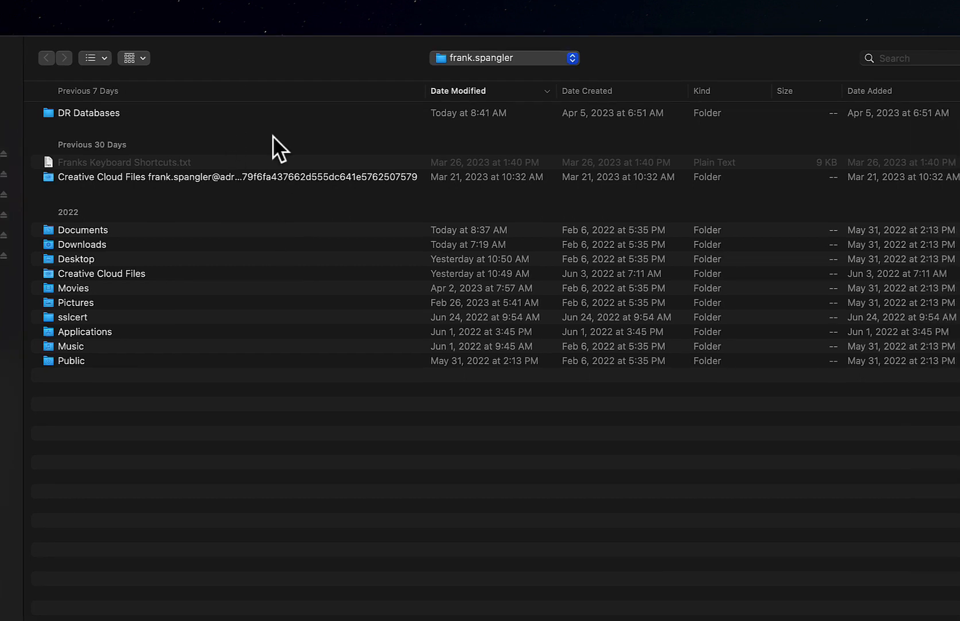
double_click(49, 115)
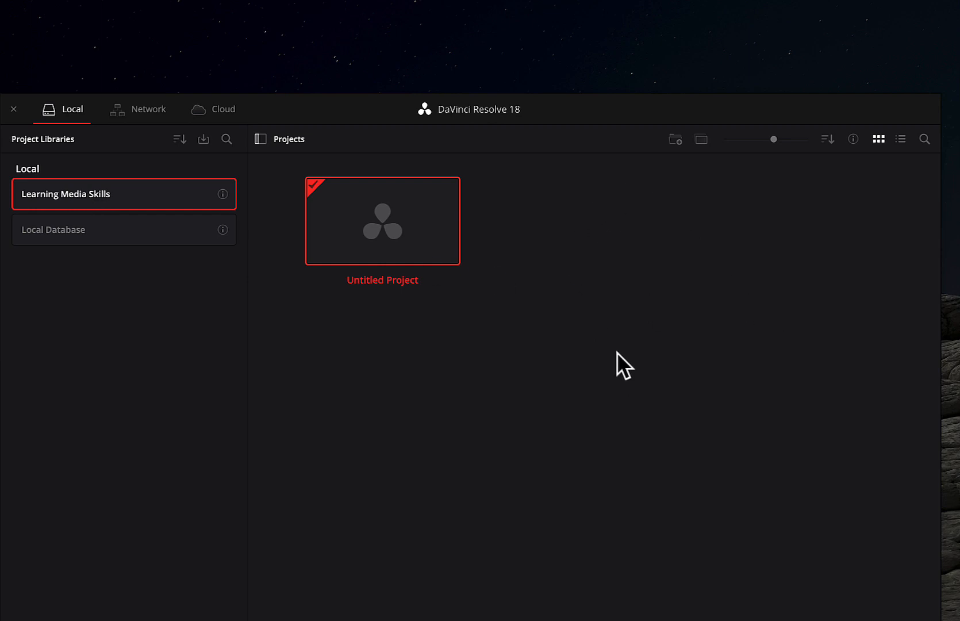
- Move the Project Manager up and open Untitled Project from the Learning Media Skills library
left_click_drag(615, 114, 565, 48)
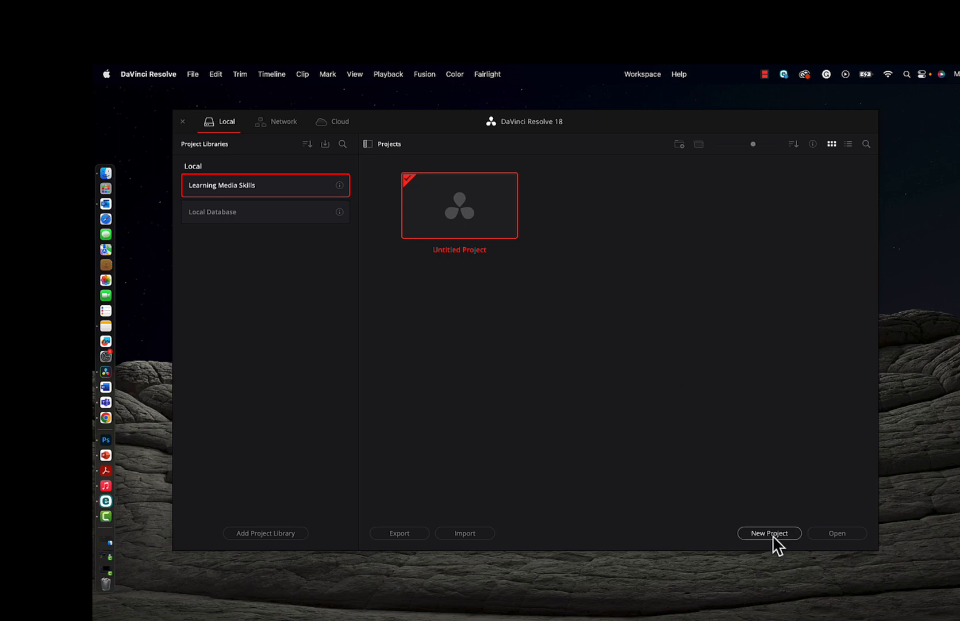
right_click(602, 282)
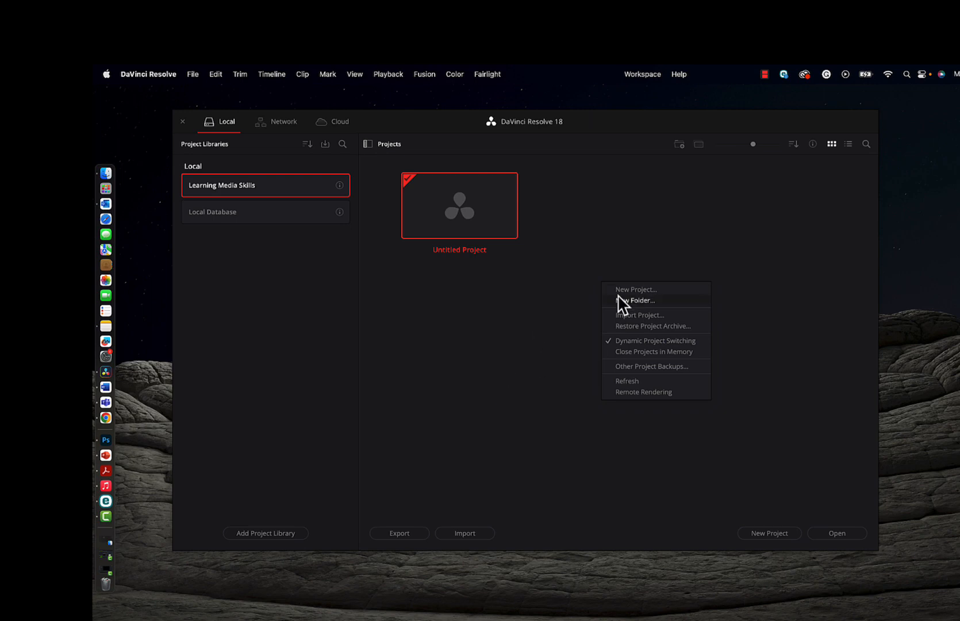
left_click(500, 349)
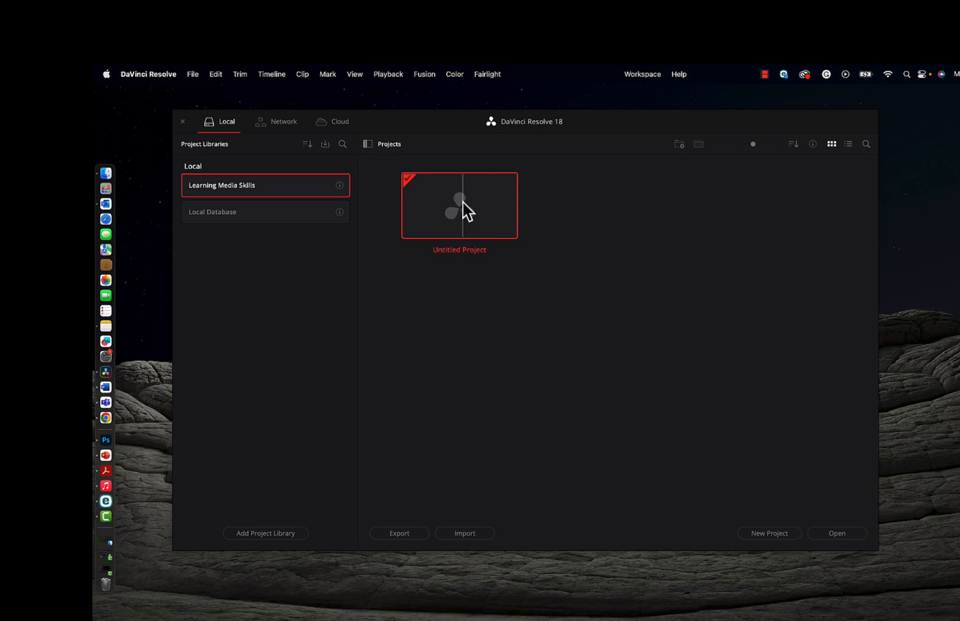
left_click(193, 76)
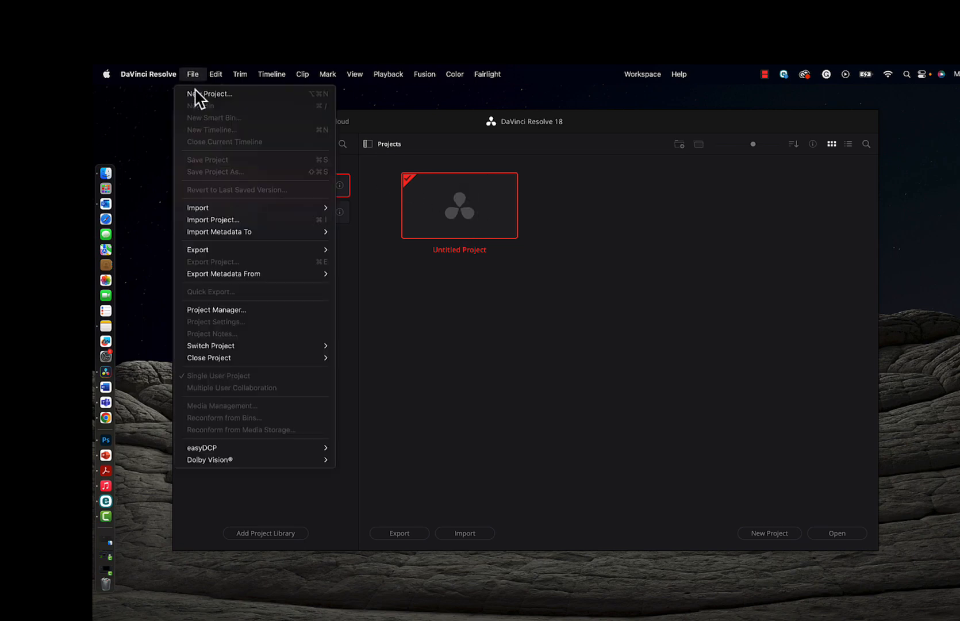
left_click(554, 352)
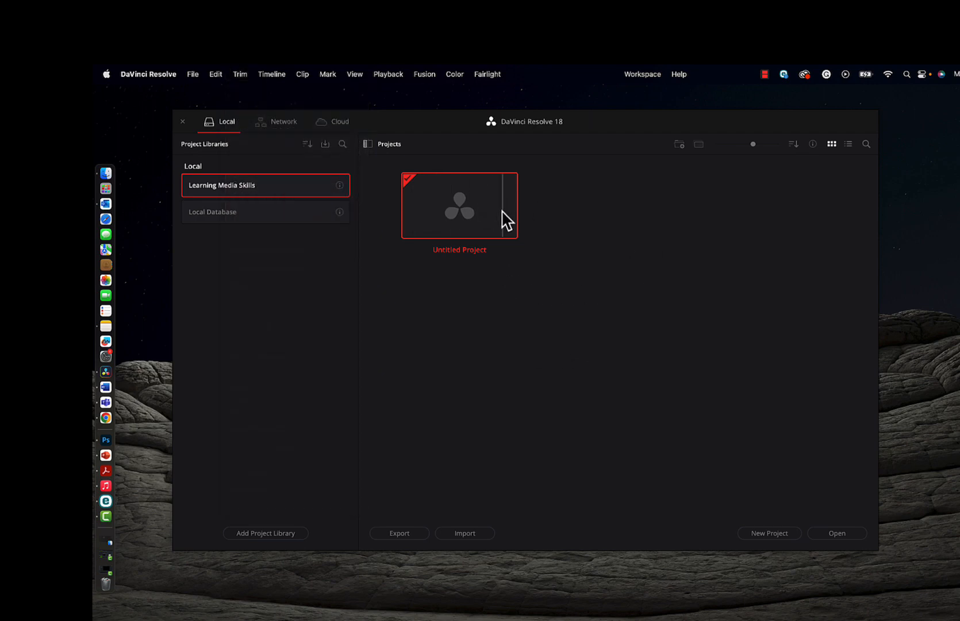
double_click(473, 204)
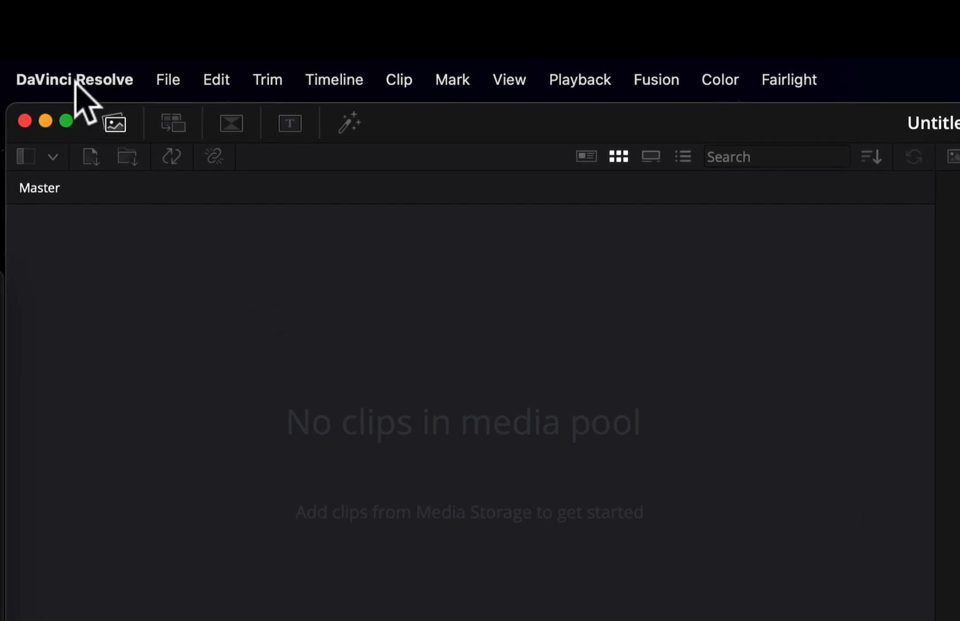
- Open Preferences and show the User tab's Project Save and Load page
left_click(76, 82)
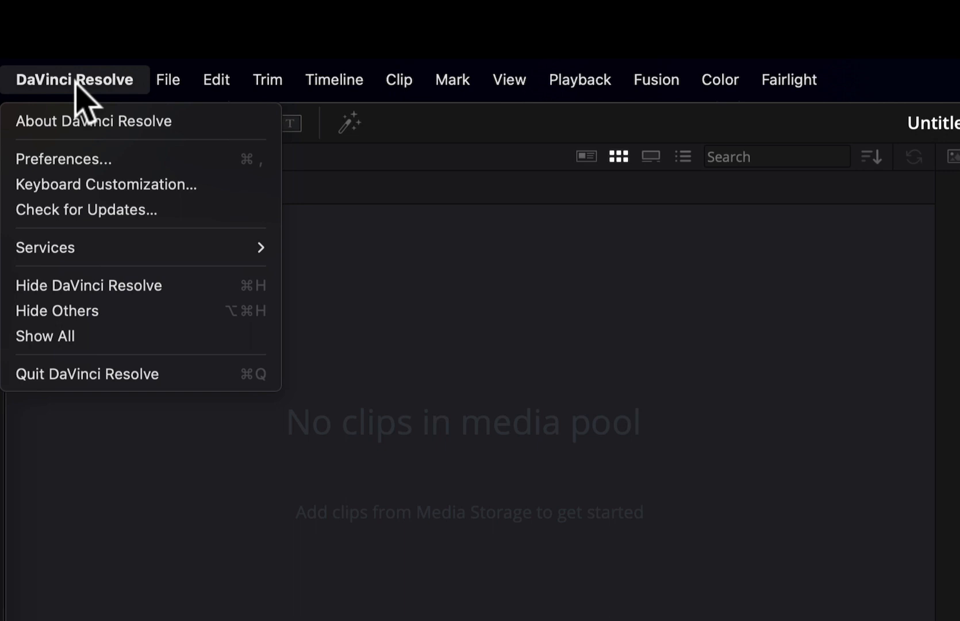
left_click(77, 160)
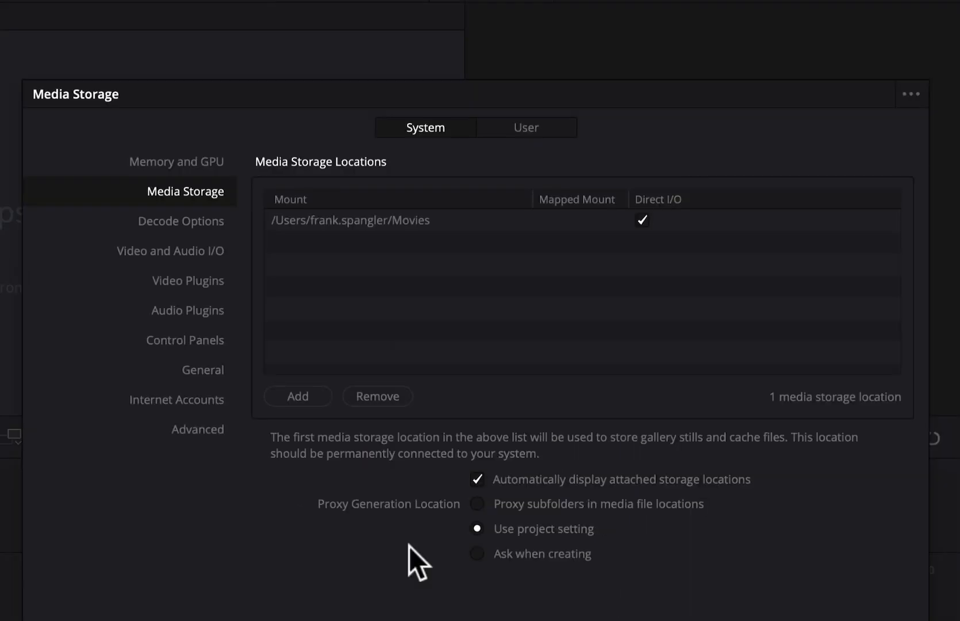
left_click(518, 126)
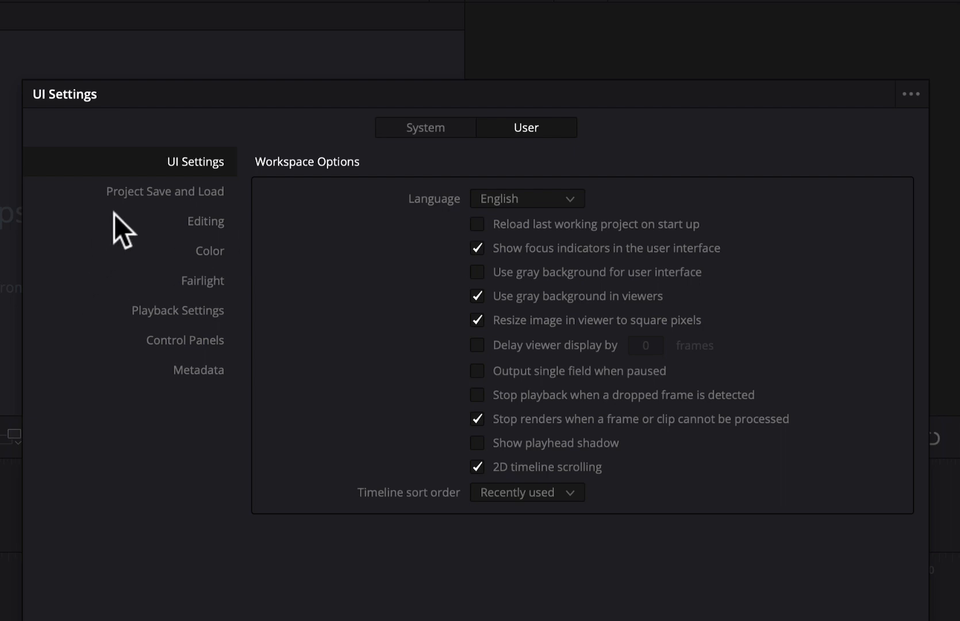
left_click(438, 128)
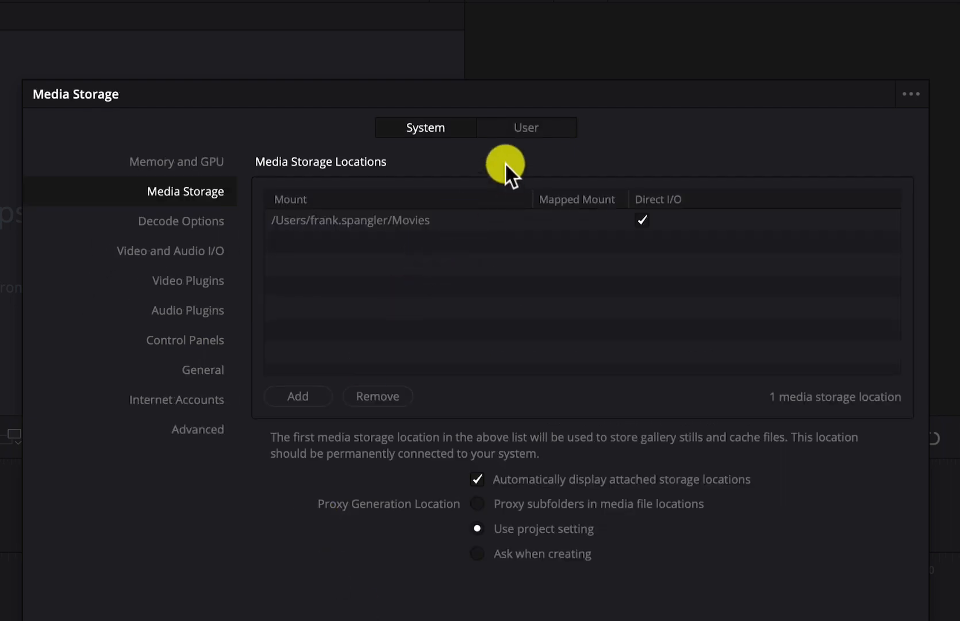
left_click(527, 127)
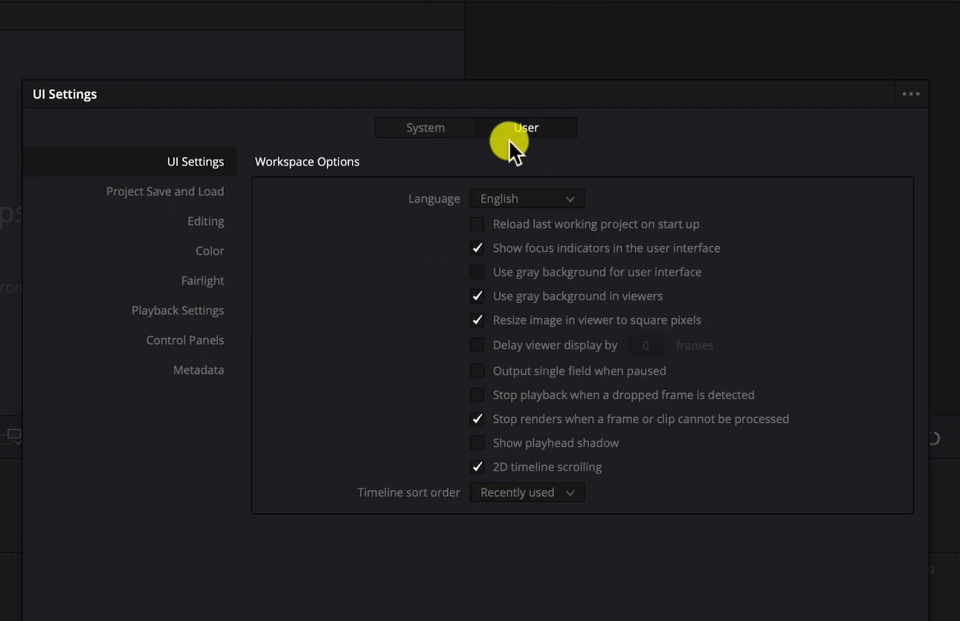
left_click(155, 191)
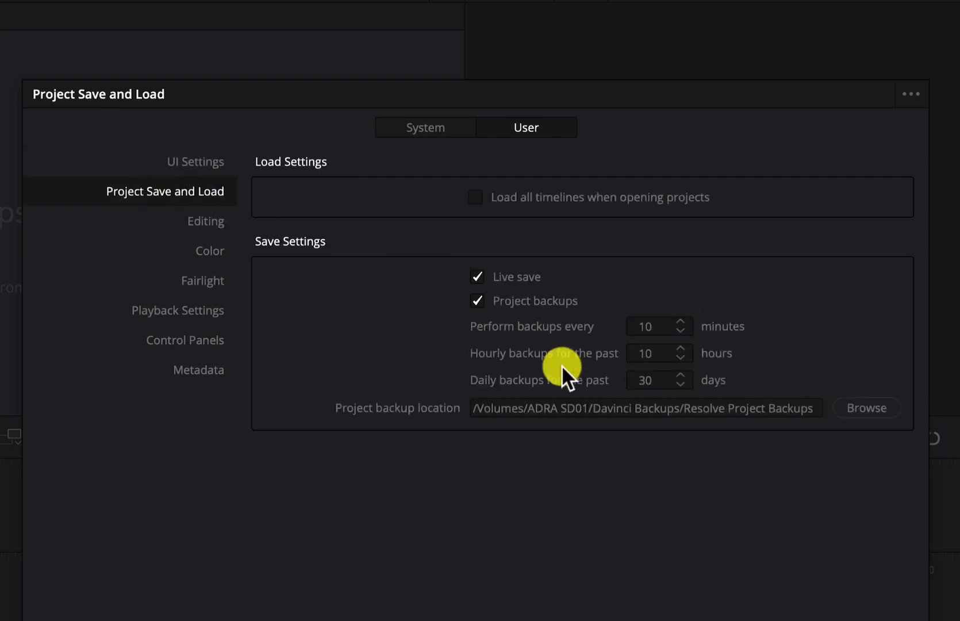
- Keep Live save and Project backups enabled, with hourly backups kept at 10
left_click(479, 277)
left_click(477, 302)
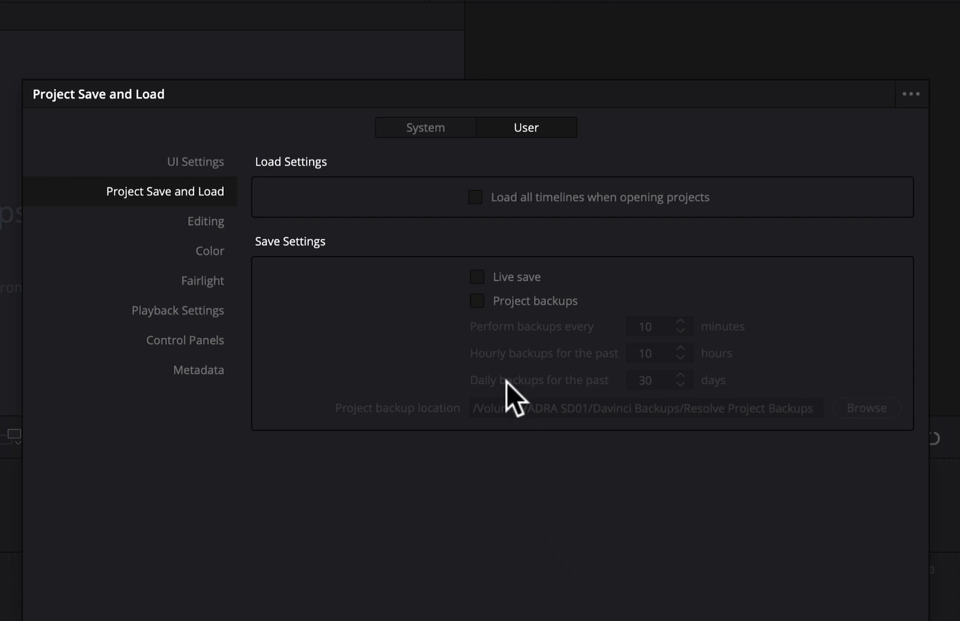
left_click(482, 282)
left_click(476, 304)
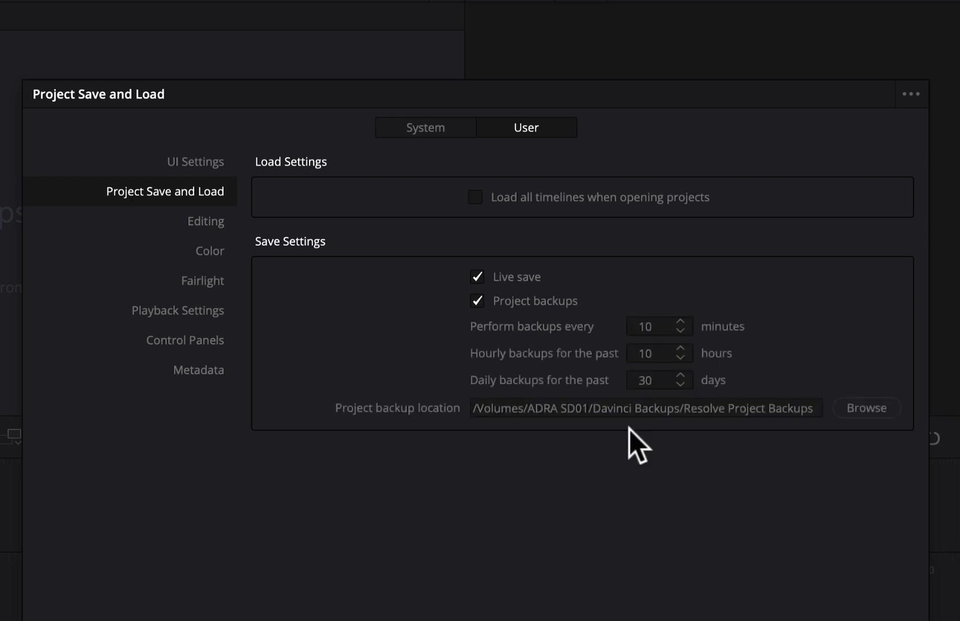
left_click(658, 327)
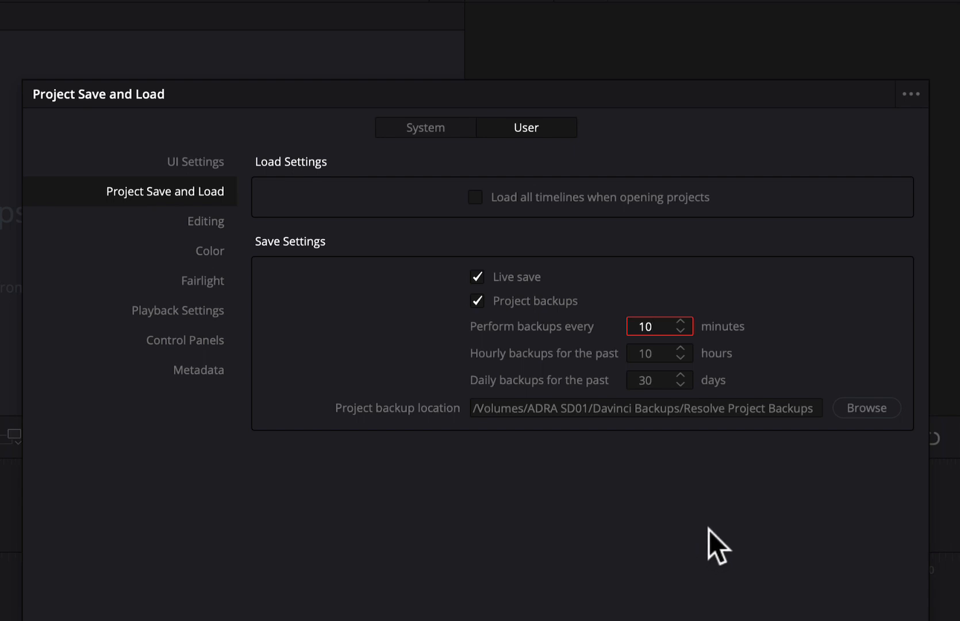
left_click(680, 358)
left_click(682, 349)
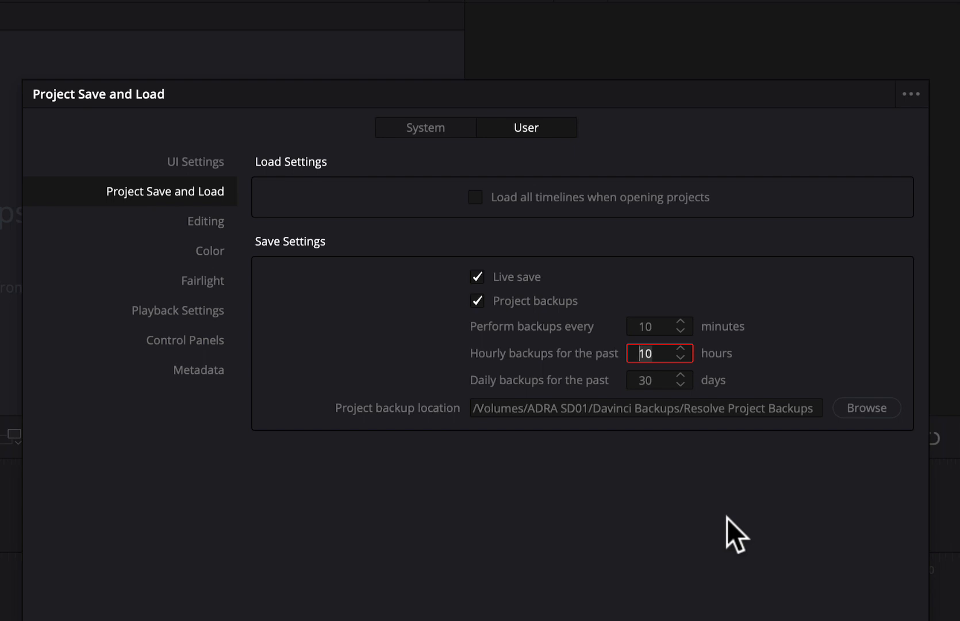
- Raise the number of days of daily backups kept with the up arrow
left_click(680, 375)
left_click(680, 375)
left_click(681, 375)
left_click(680, 375)
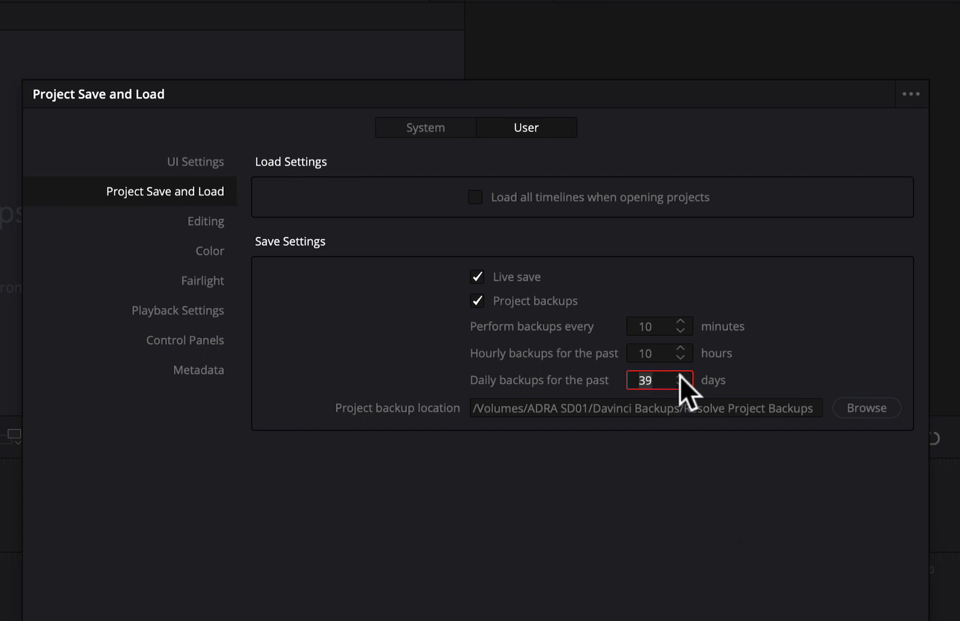
left_click(680, 375)
left_click(681, 375)
left_click(680, 375)
left_click(680, 375)
left_click(680, 375)
left_click(680, 375)
left_click(680, 375)
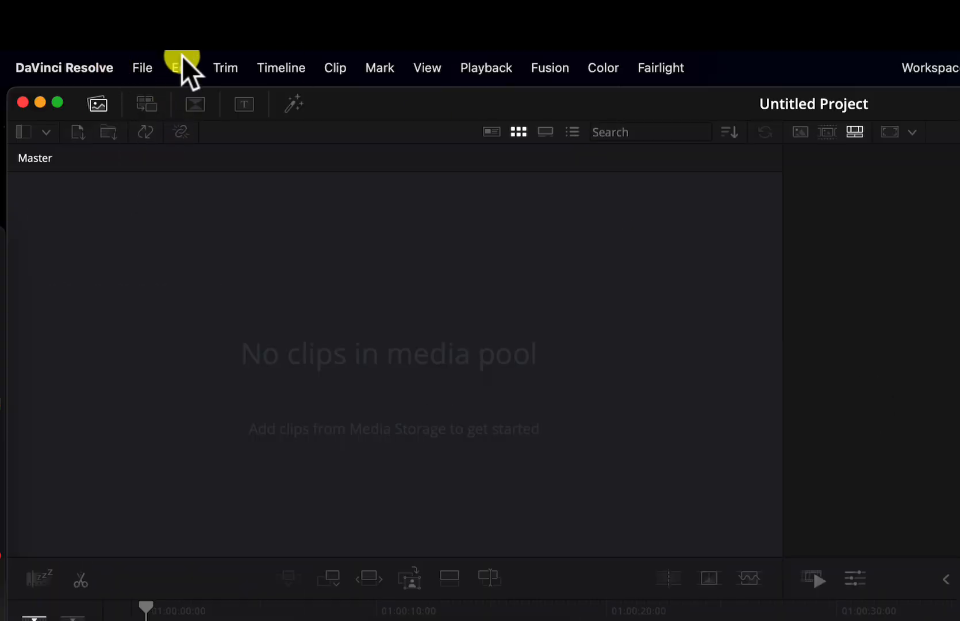
- Open Project Settings from the File menu
left_click(138, 68)
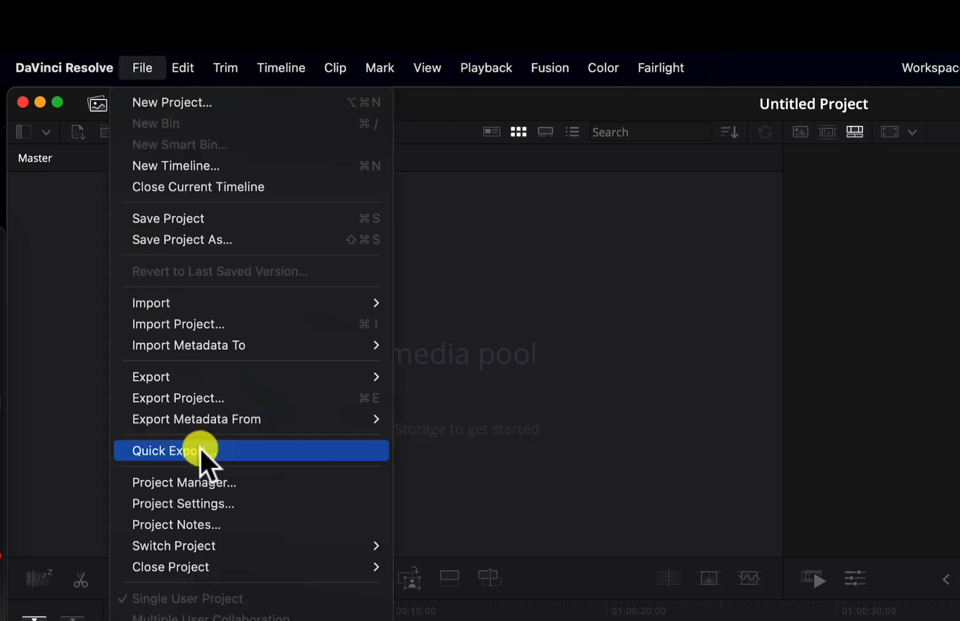
left_click(205, 505)
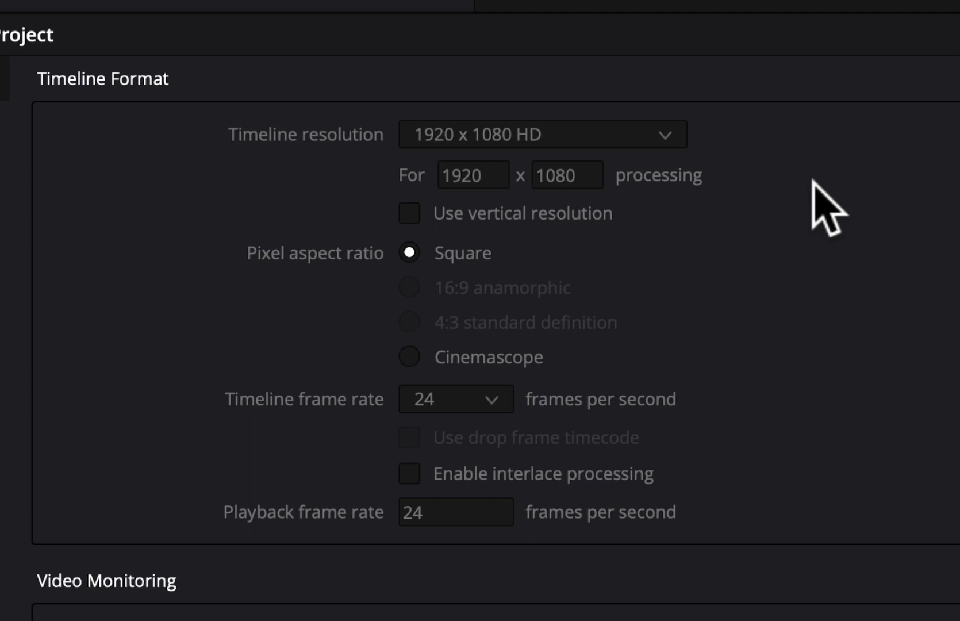
left_click(658, 134)
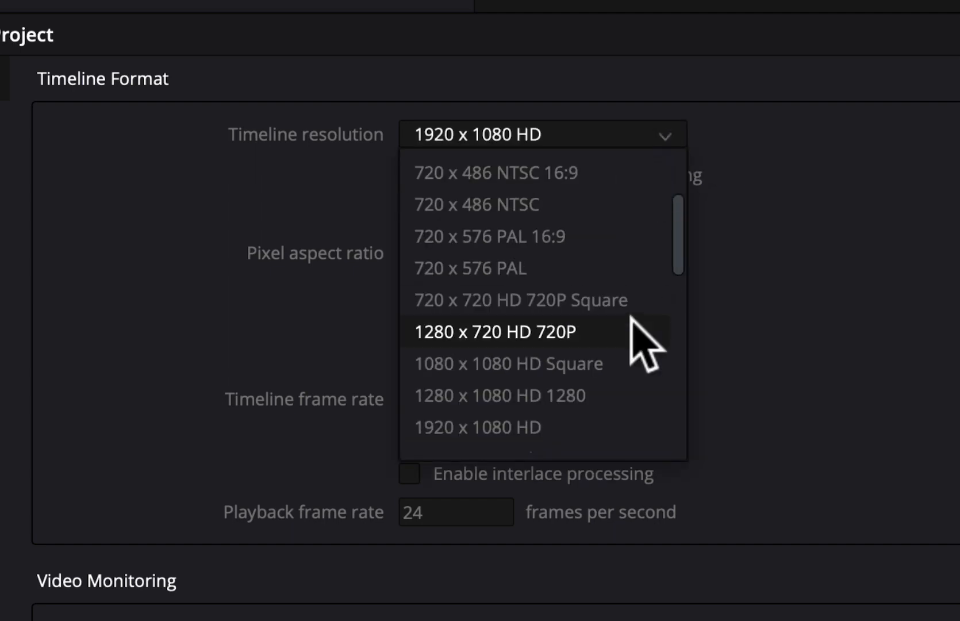
scroll(618, 369, "down", 6)
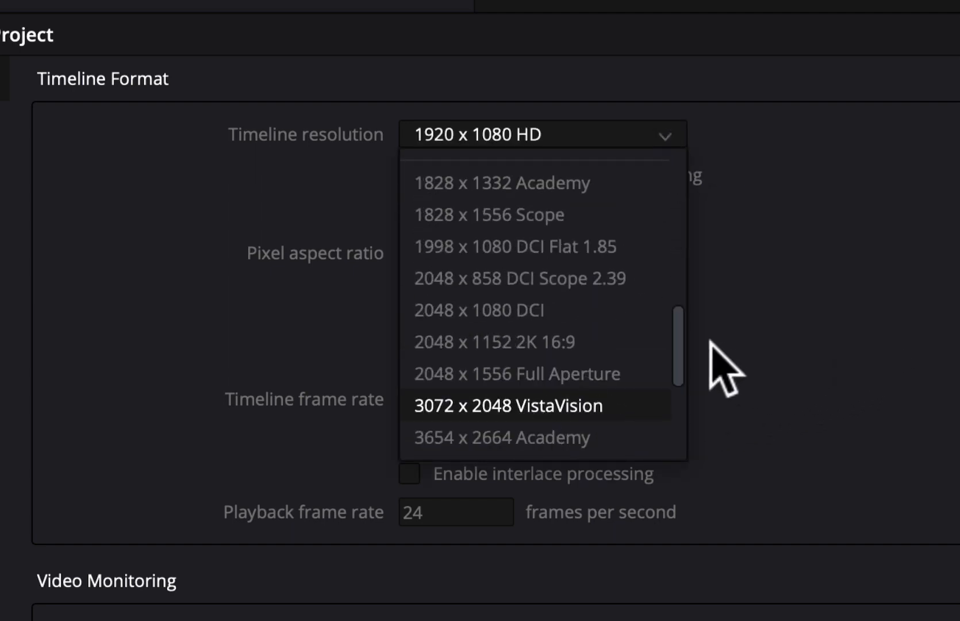
left_click_drag(677, 343, 682, 150)
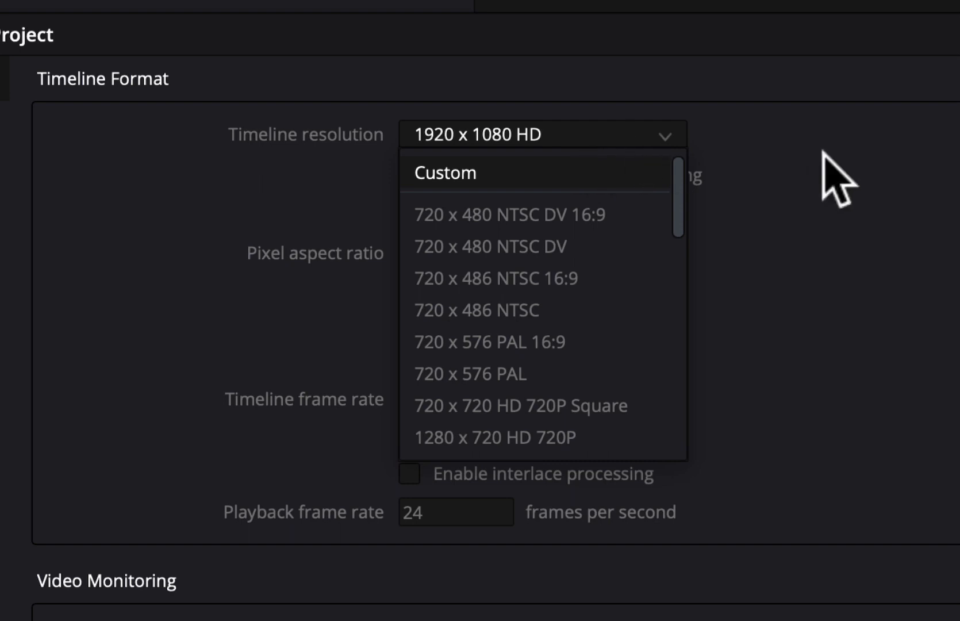
left_click(630, 140)
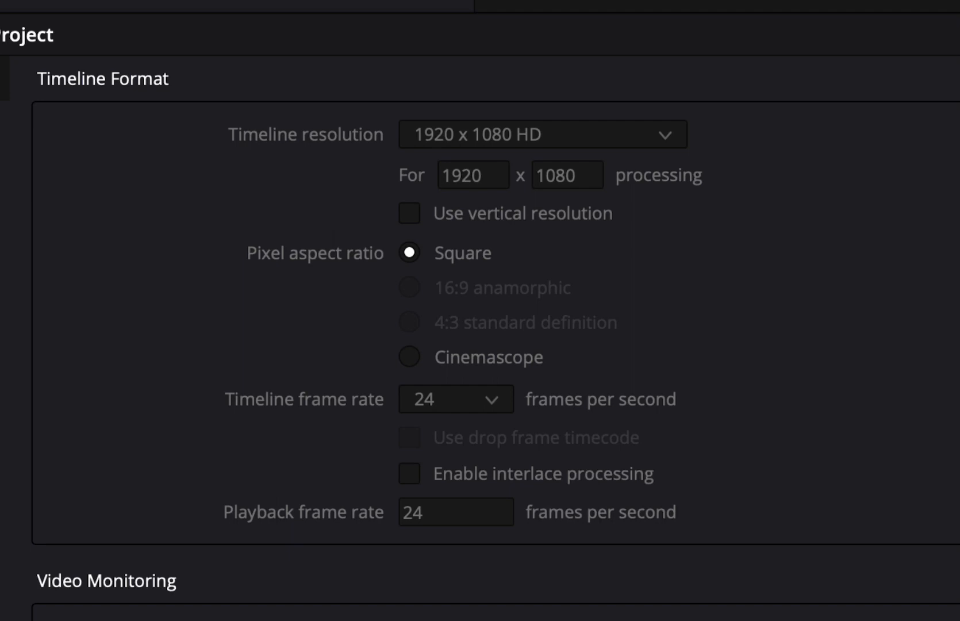
left_click(661, 132)
left_click_drag(679, 221, 671, 445)
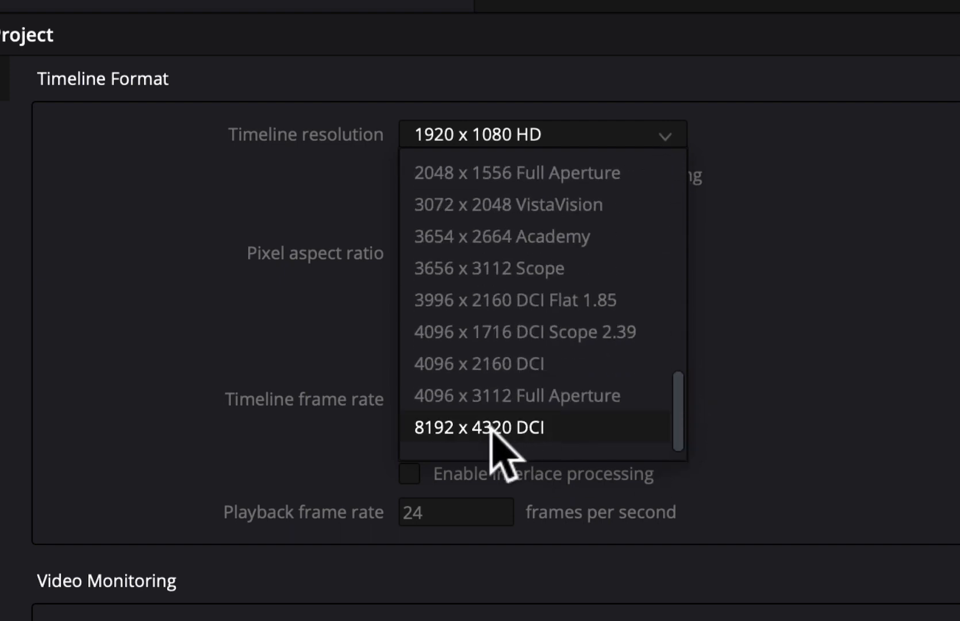
left_click(825, 221)
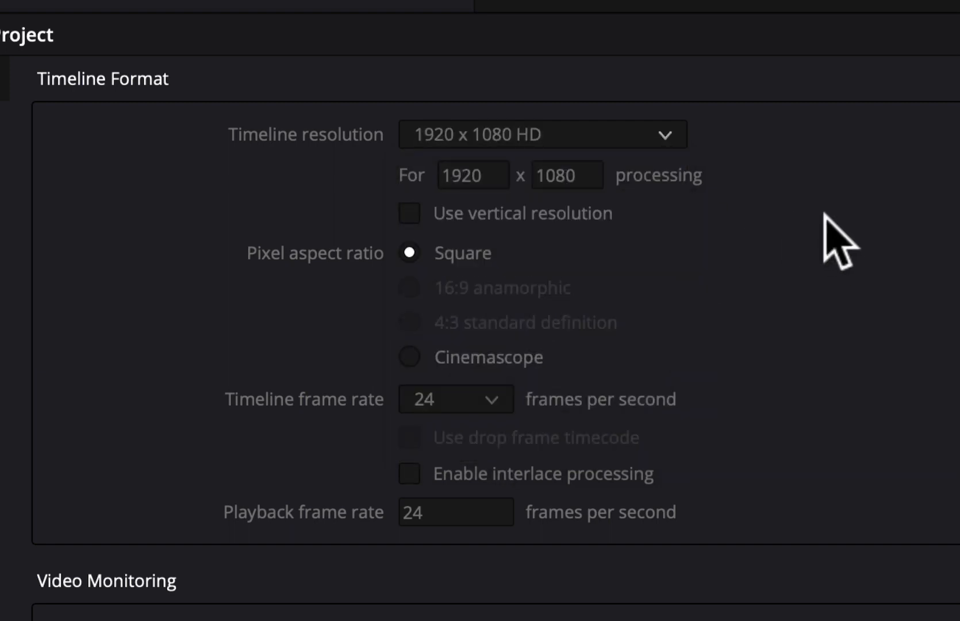
- Enable vertical resolution so the timeline becomes 1080 x 1920 HD
left_click(409, 214)
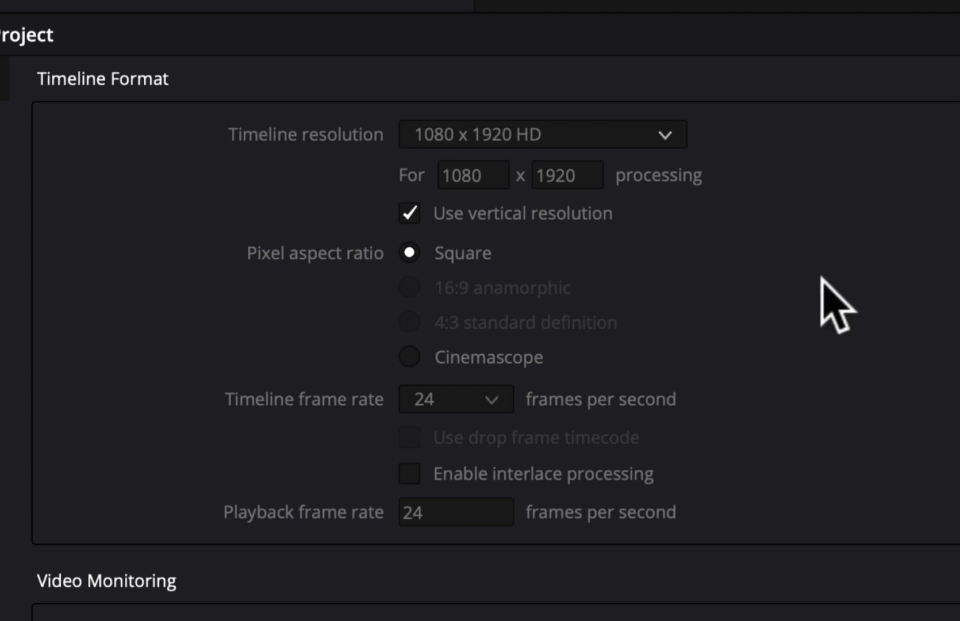
left_click(412, 213)
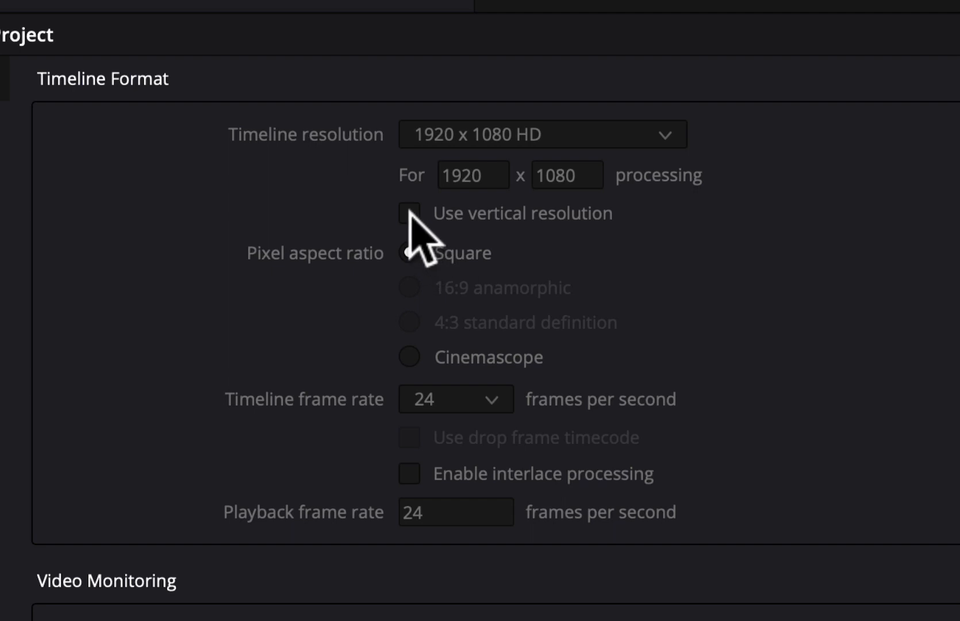
left_click(412, 212)
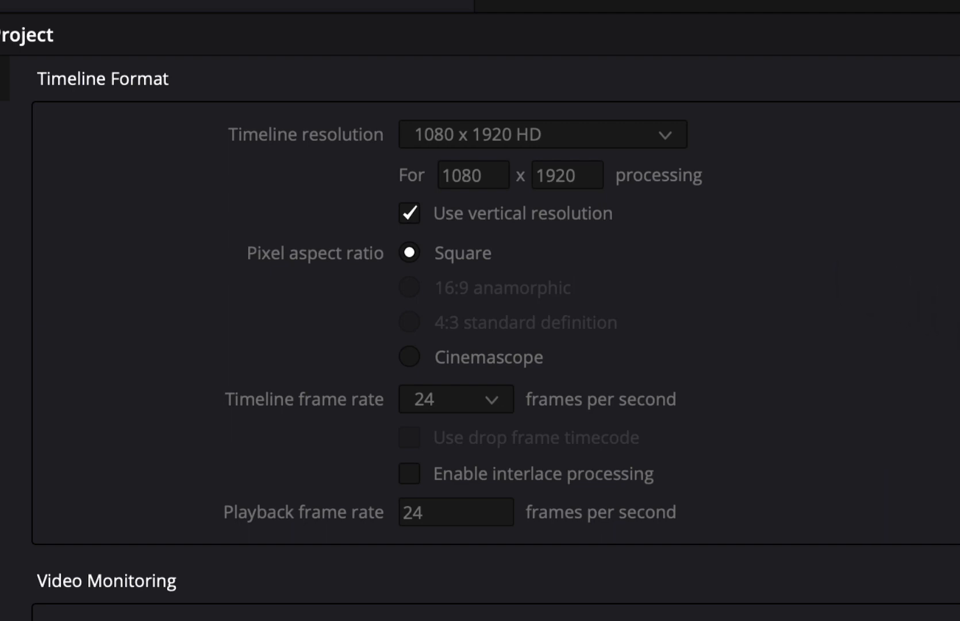
scroll(496, 338, "down", 4)
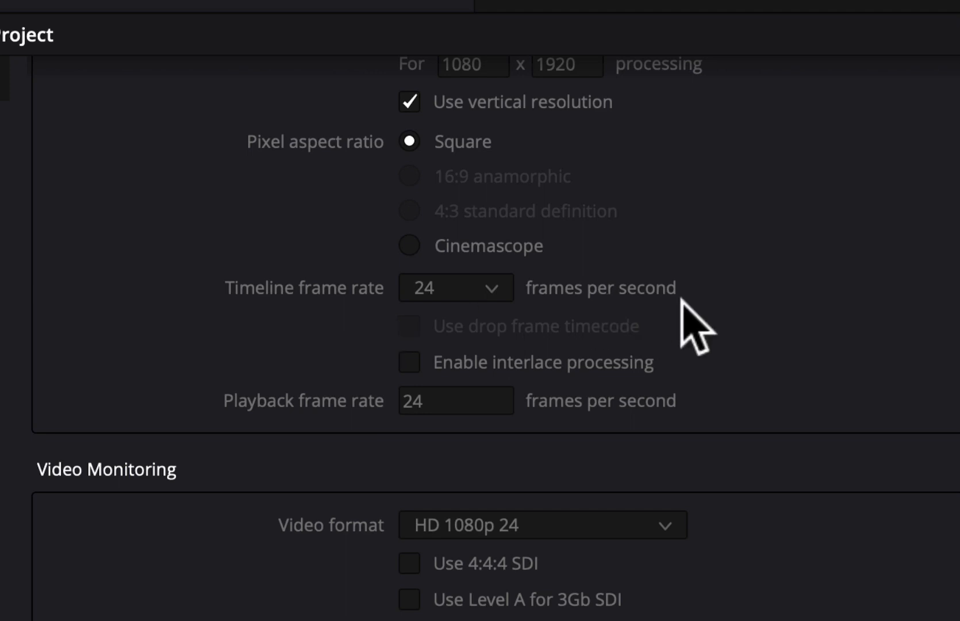
left_click(490, 293)
left_click_drag(500, 365, 507, 303)
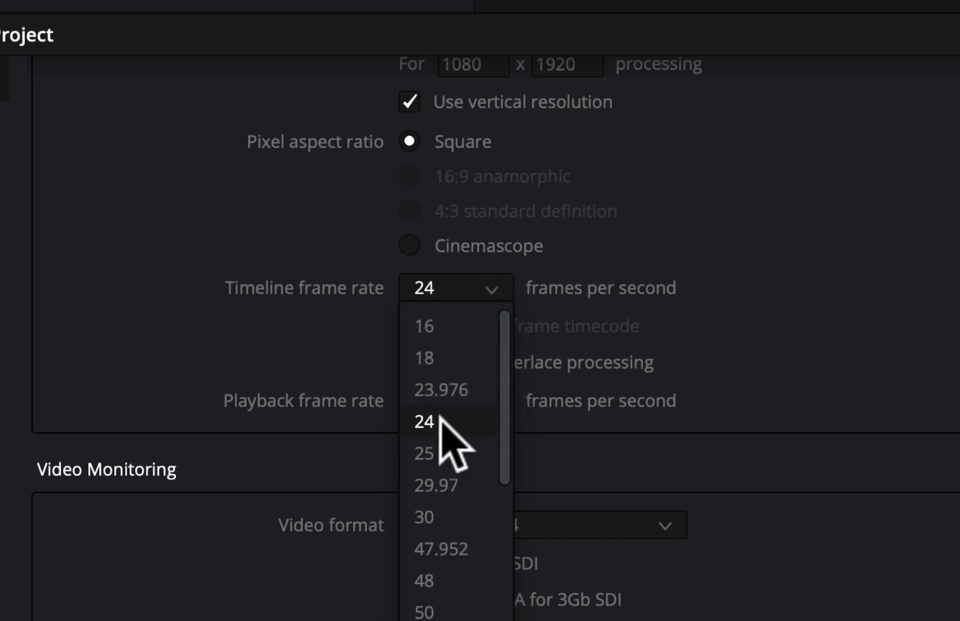
left_click_drag(504, 407, 504, 422)
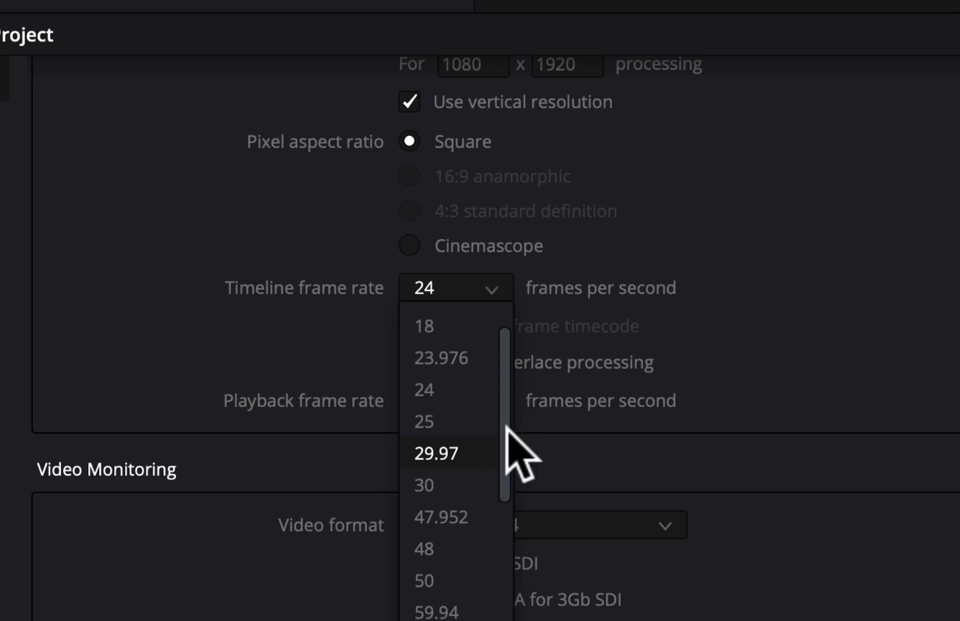
left_click_drag(506, 431, 497, 594)
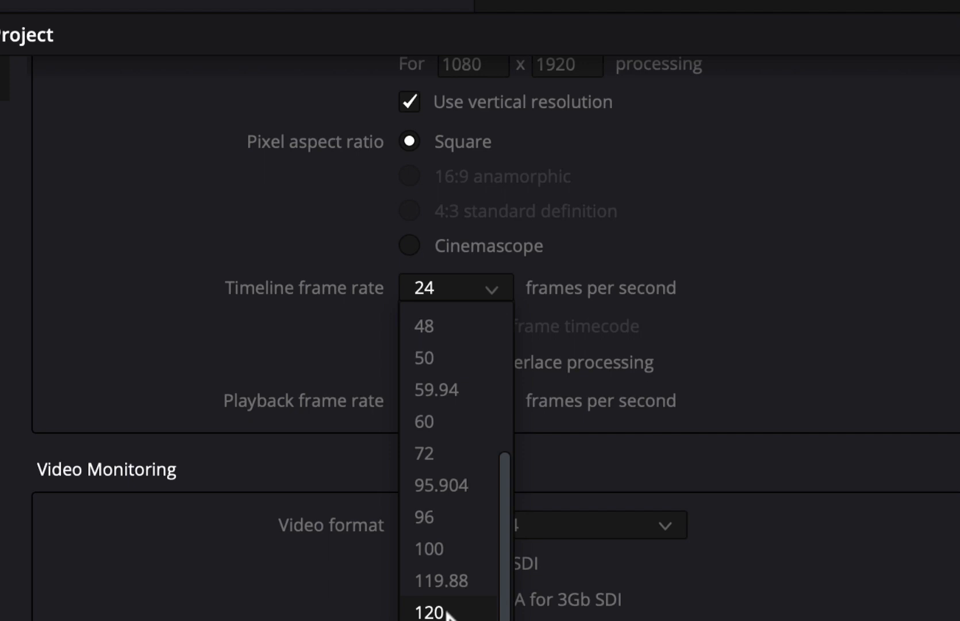
left_click(729, 493)
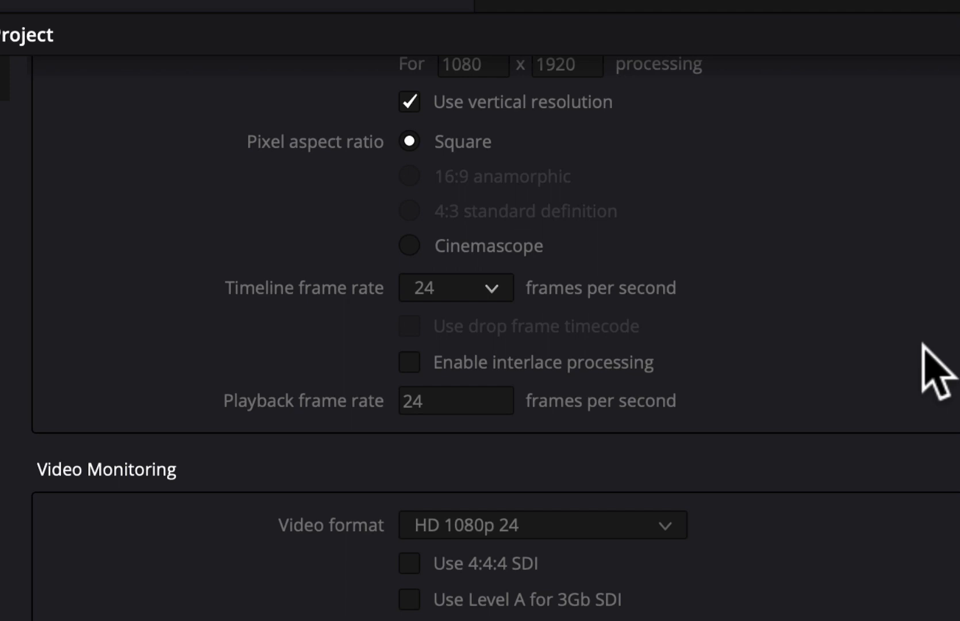
- Choose 23.976 from the Timeline frame rate list
left_click(490, 289)
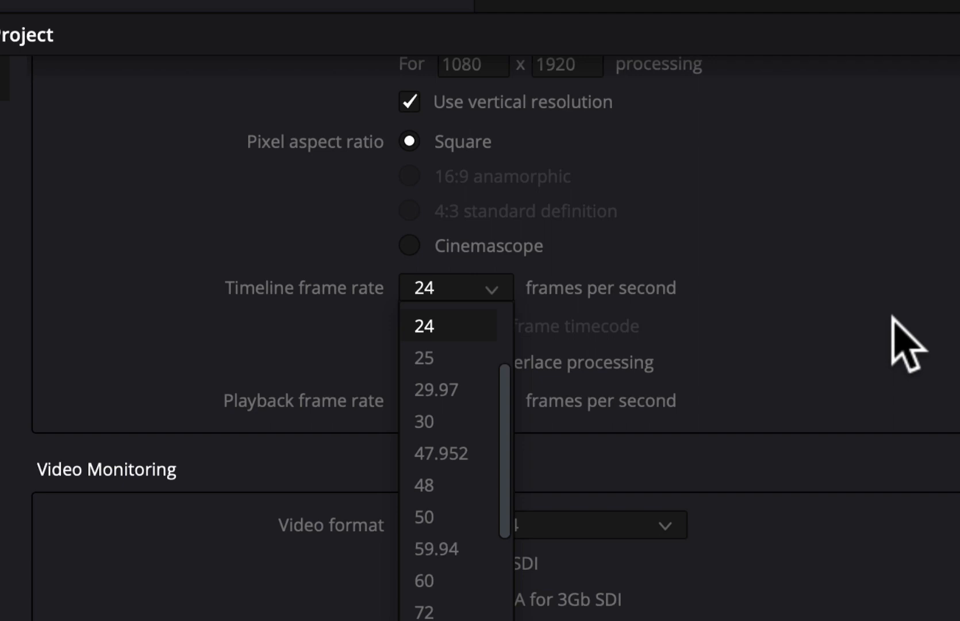
key("Down")
key("Down")
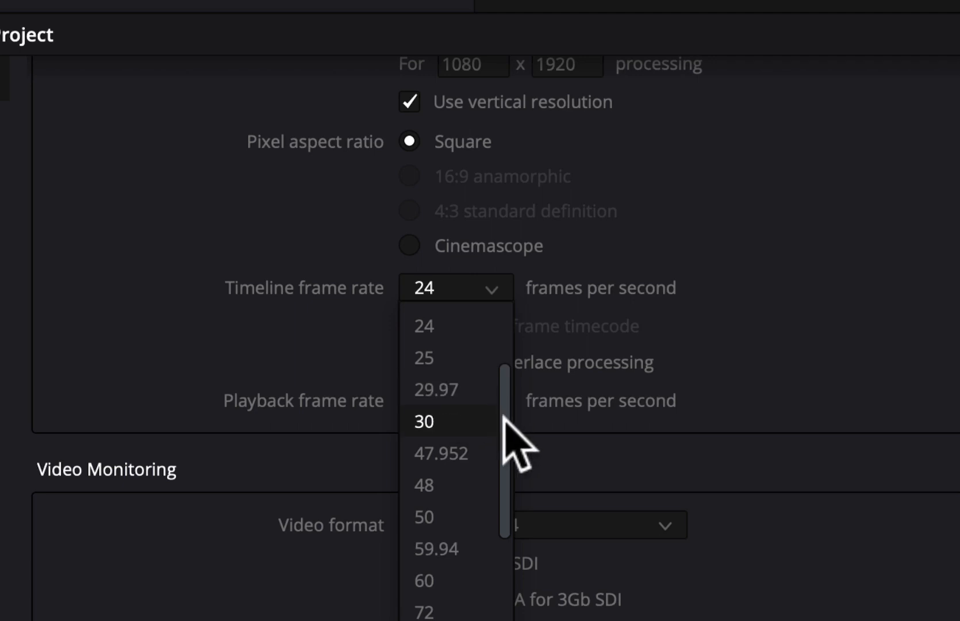
left_click_drag(503, 420, 507, 373)
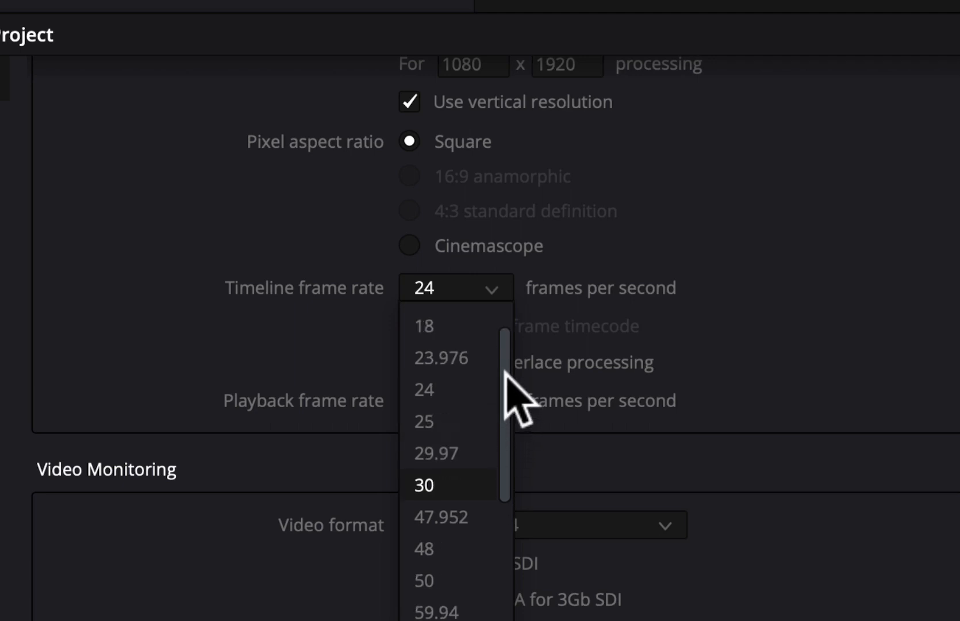
left_click(452, 362)
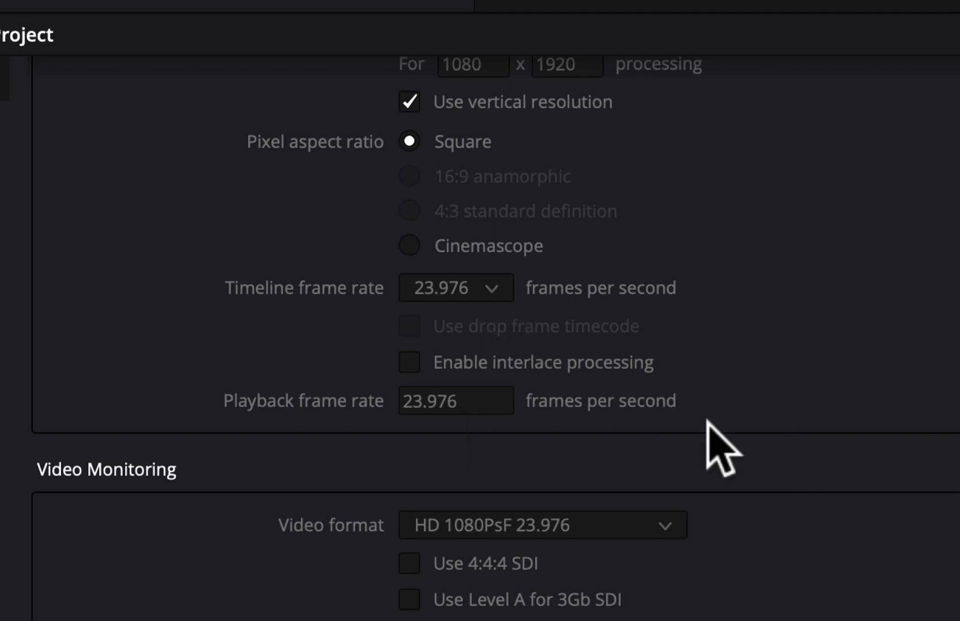
left_click(493, 287)
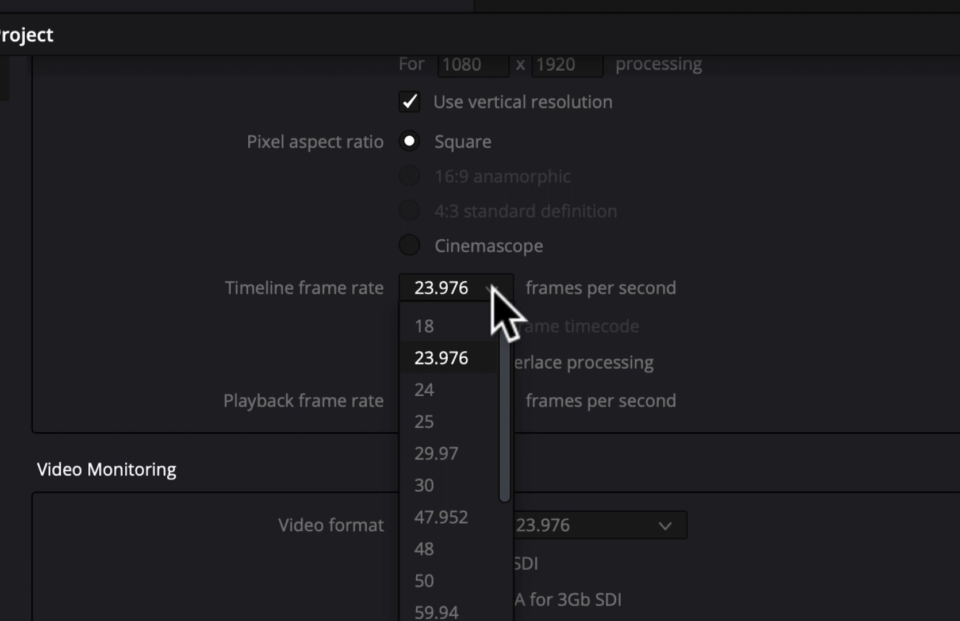
- Change the timeline frame rate to 24 fps
left_click(448, 393)
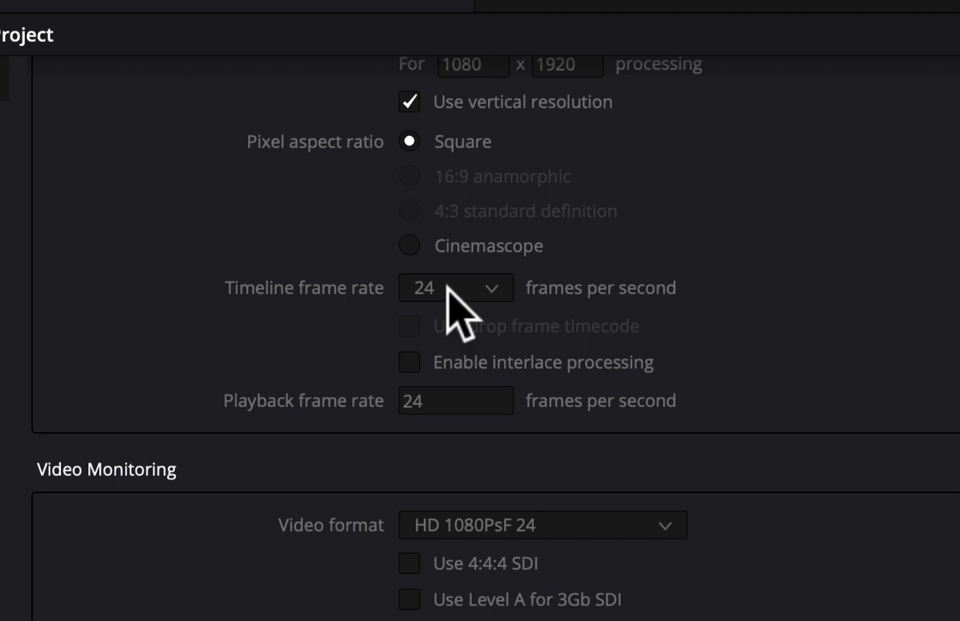
left_click(482, 292)
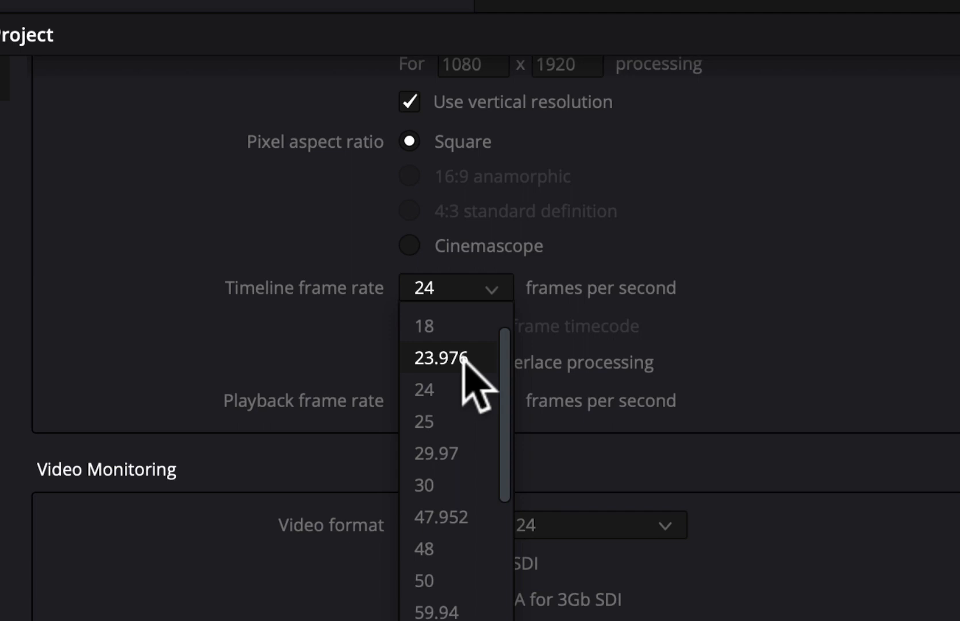
- Switch the timeline frame rate back to 23.976 fps
key("Down")
key("Down")
left_click(950, 347)
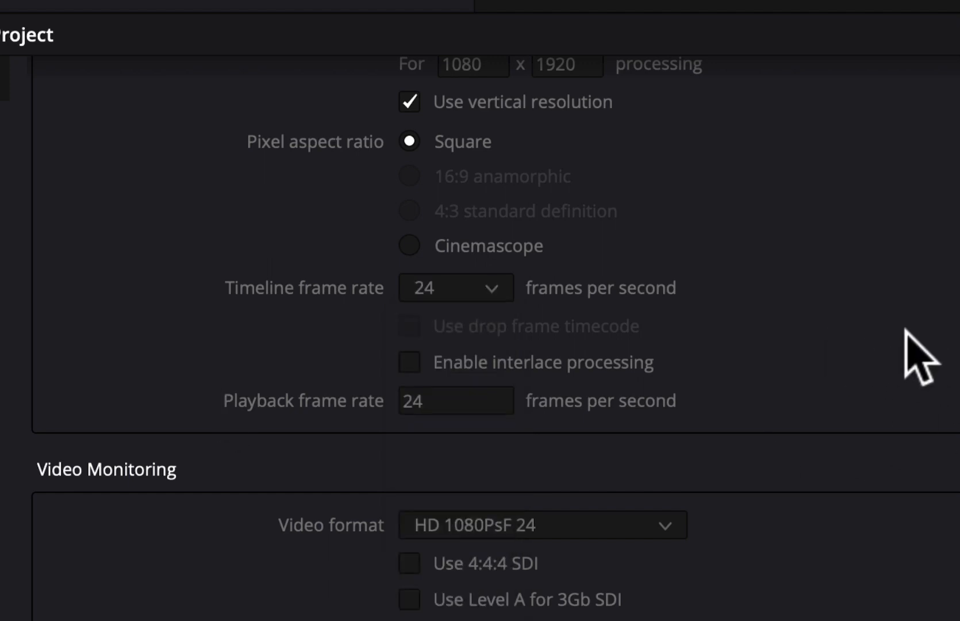
left_click(491, 289)
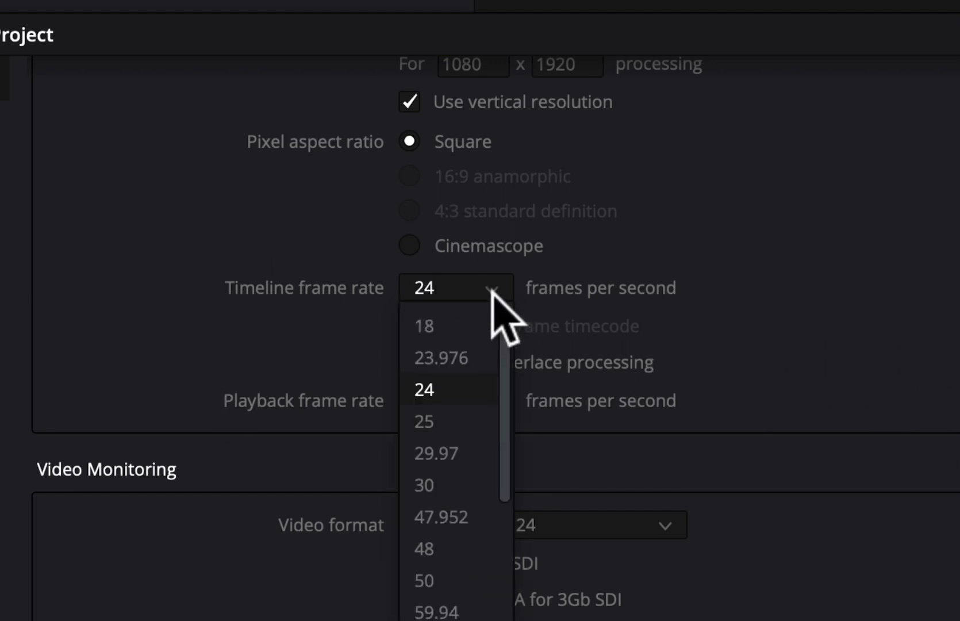
left_click(465, 360)
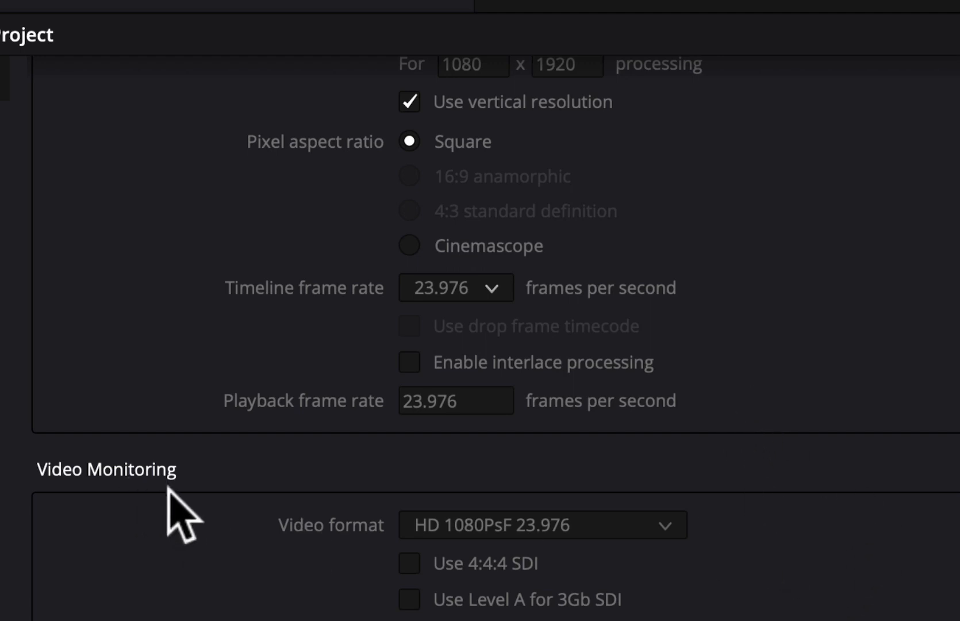
- Scroll Master Settings down past Video Monitoring to Optimized Media and Render Cache
scroll(170, 488, "down", 1)
scroll(169, 487, "down", 4)
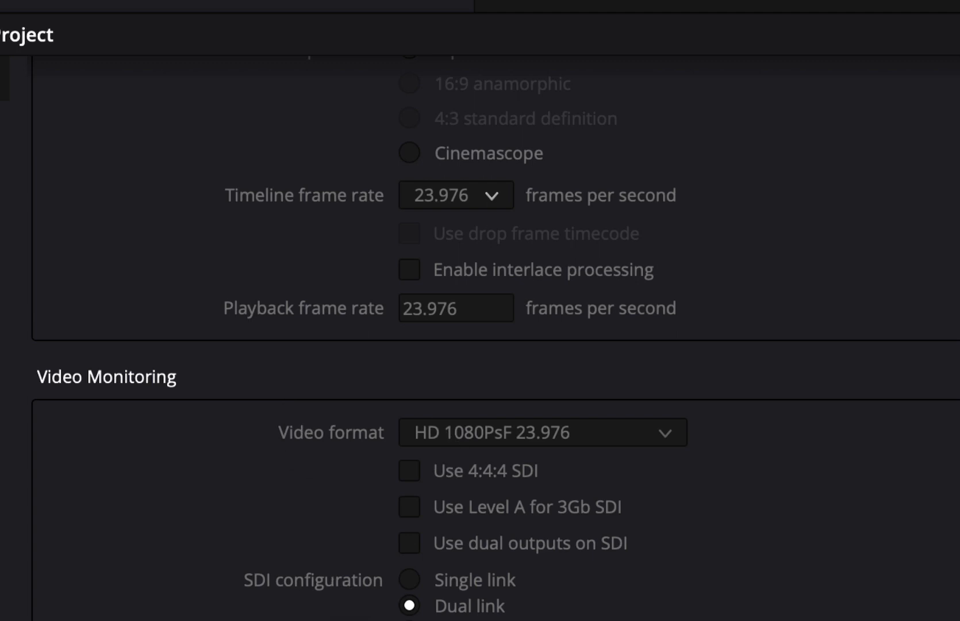
scroll(494, 345, "down", 10)
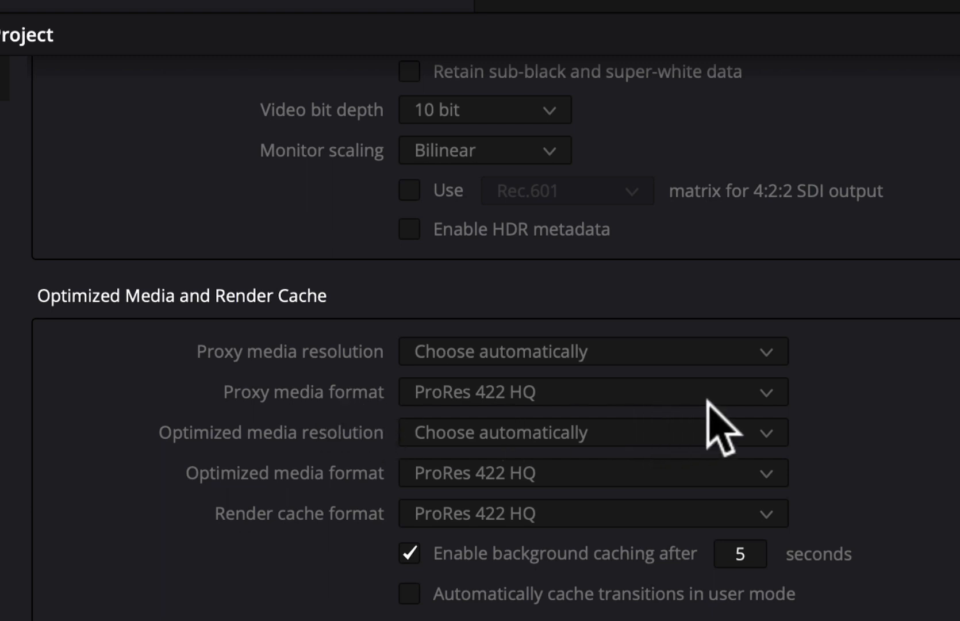
- Try DNxHR HQ as the proxy media format, then revert it to ProRes 422 HQ
left_click(763, 392)
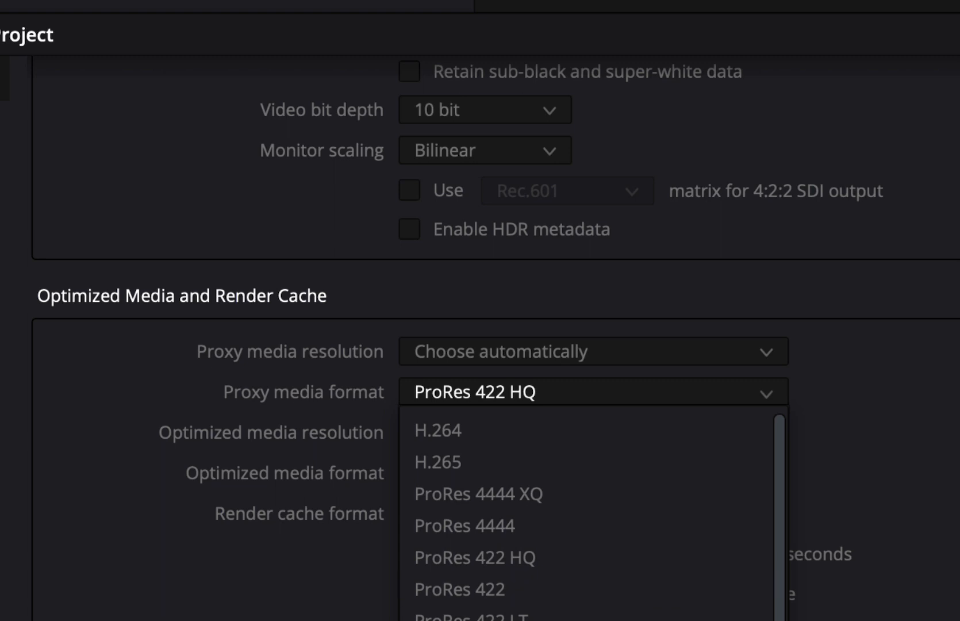
scroll(592, 512, "down", 1)
scroll(593, 512, "down", 2)
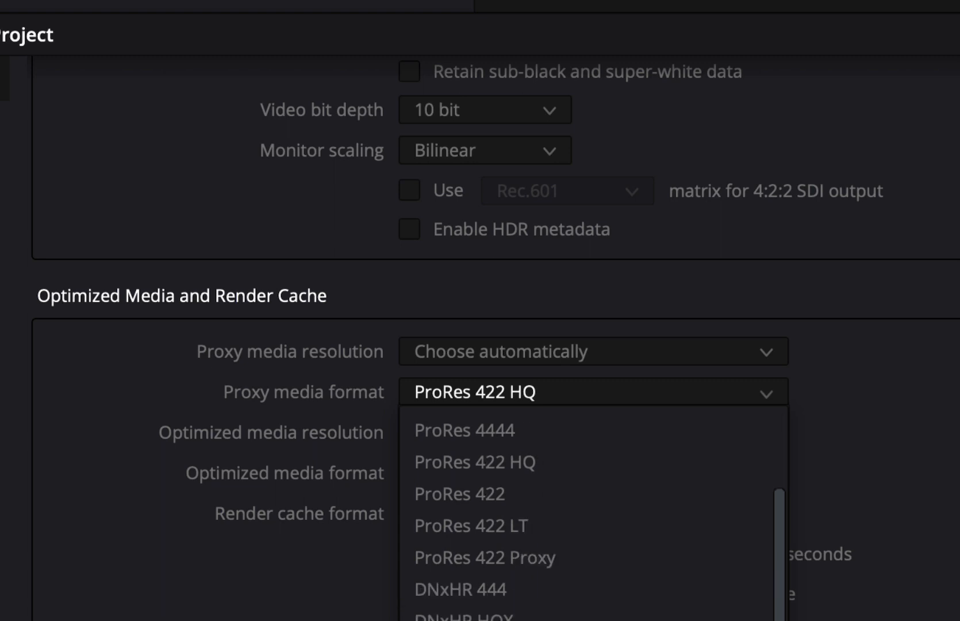
left_click(713, 620)
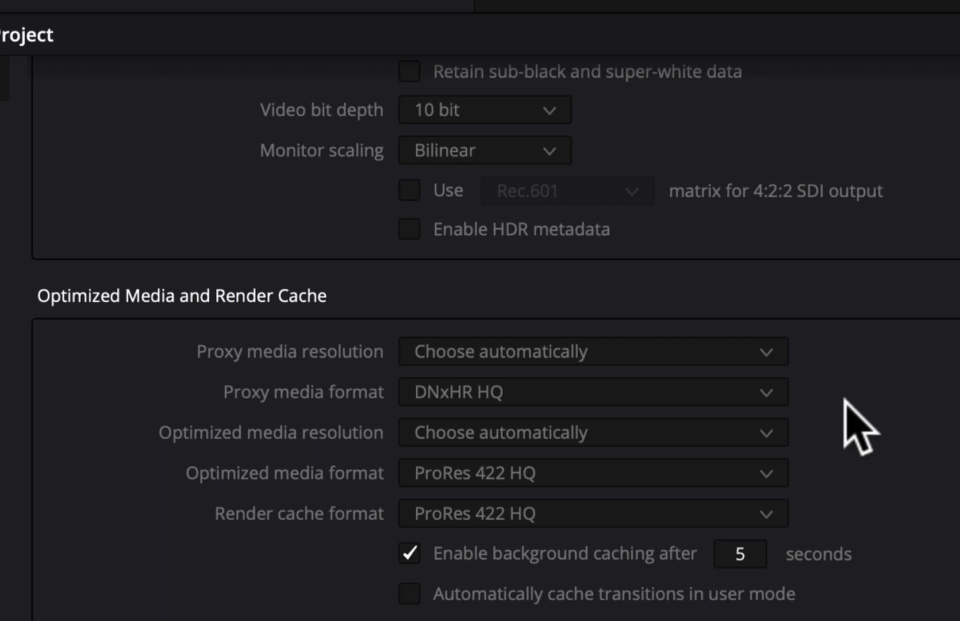
left_click(765, 394)
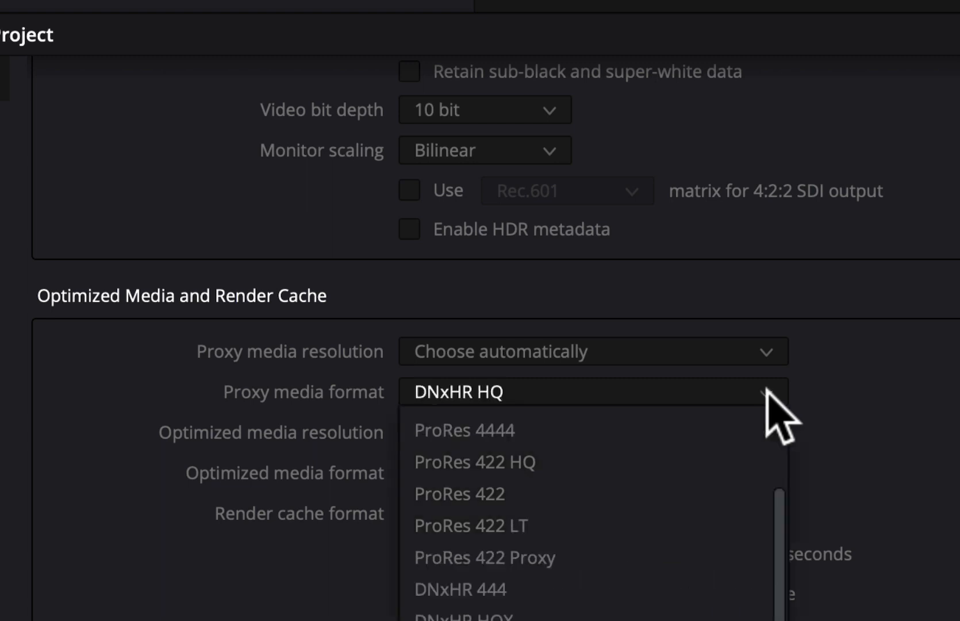
left_click(680, 467)
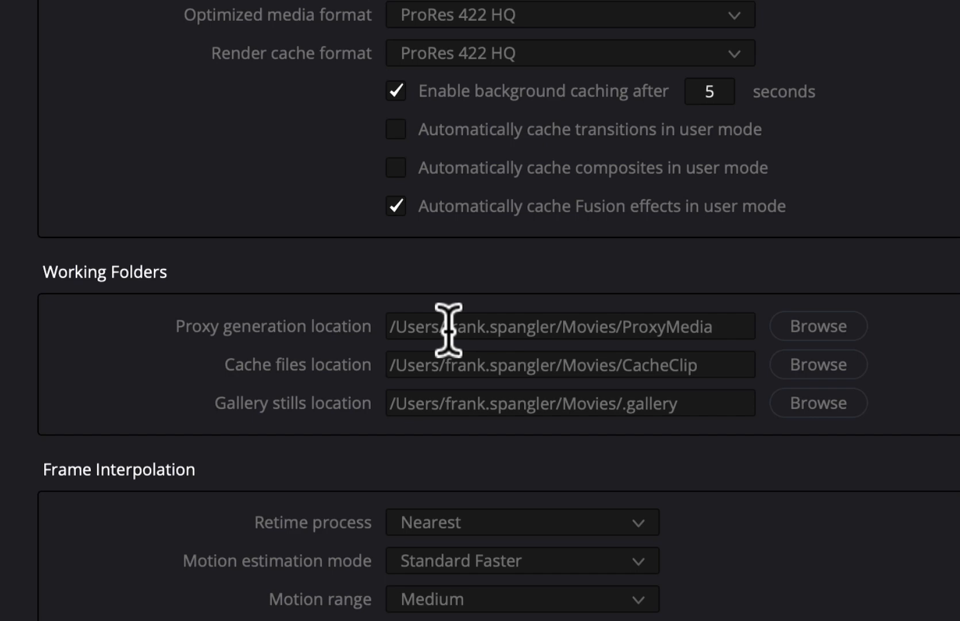
- Set the proxy generation folder to Davinci Cache and begin choosing the cache files location
left_click(830, 330)
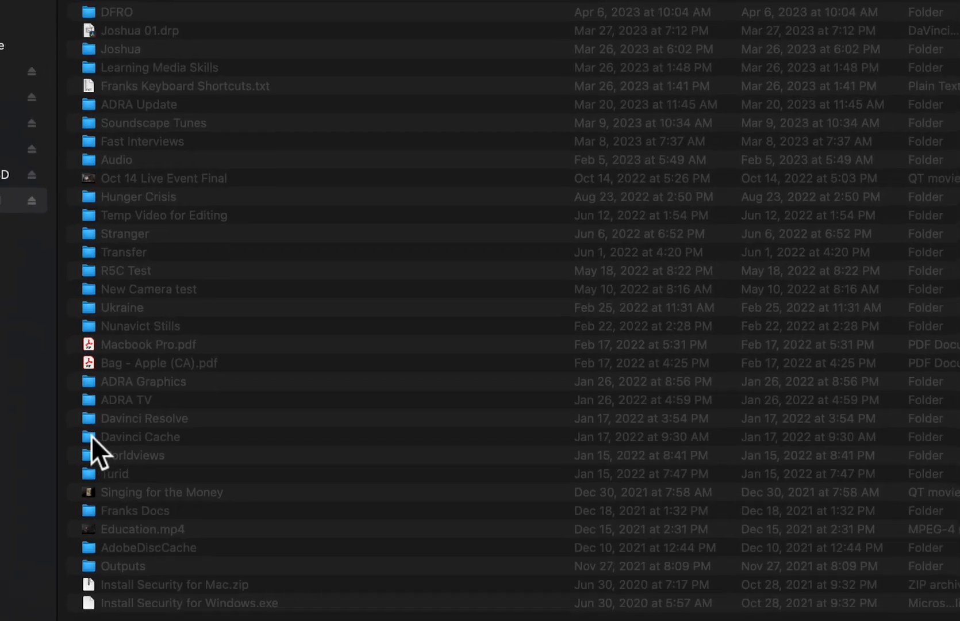
double_click(106, 435)
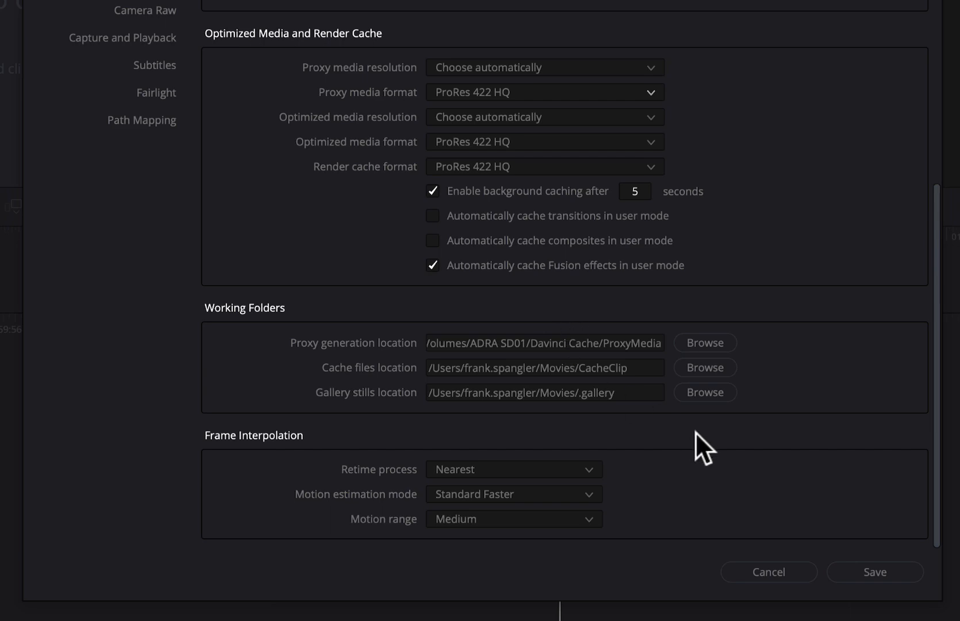
left_click(706, 368)
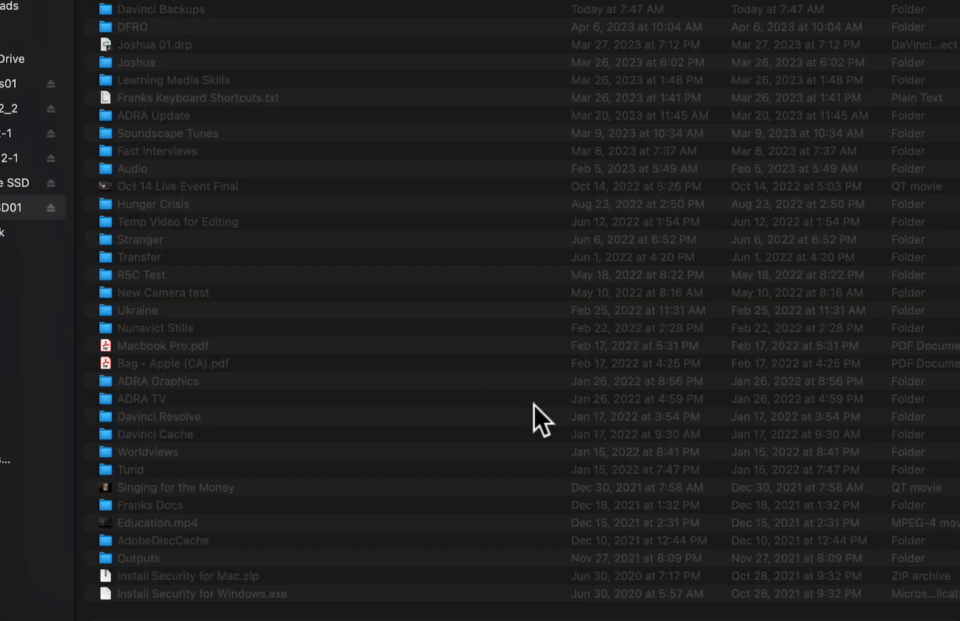
key("super+Tab")
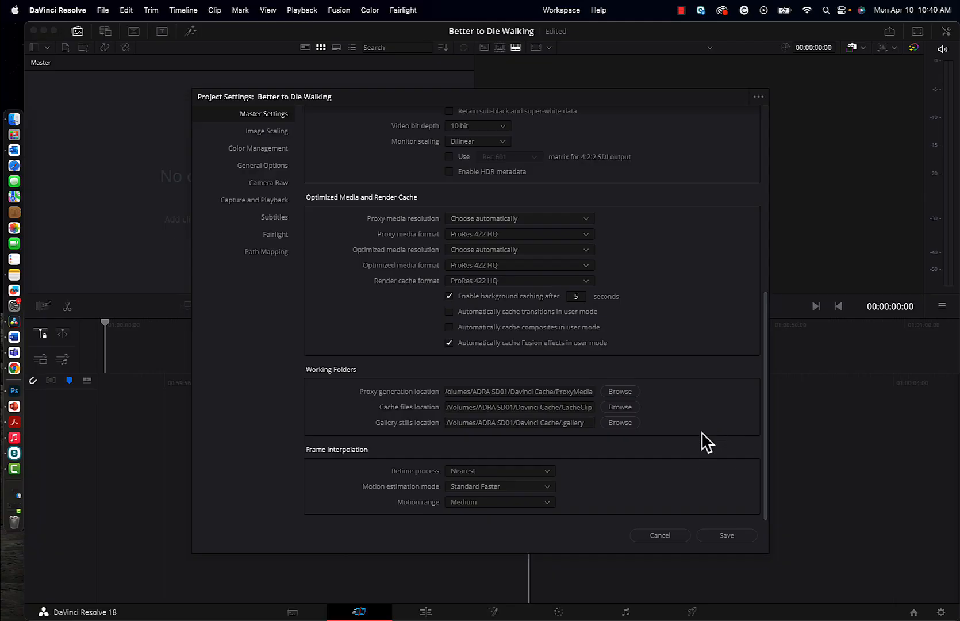
scroll(706, 442, "up", 5)
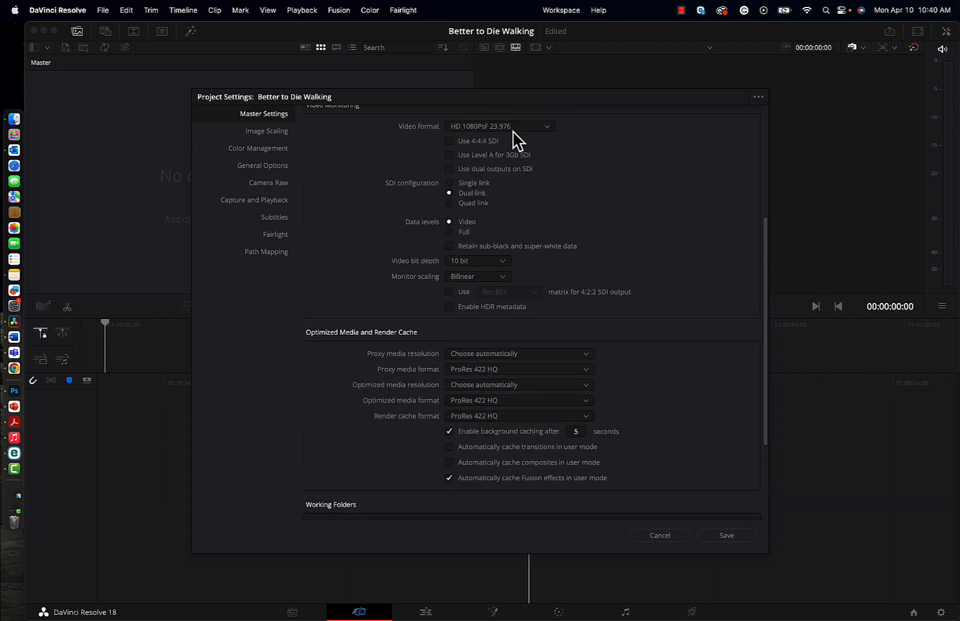
scroll(654, 229, "up", 7)
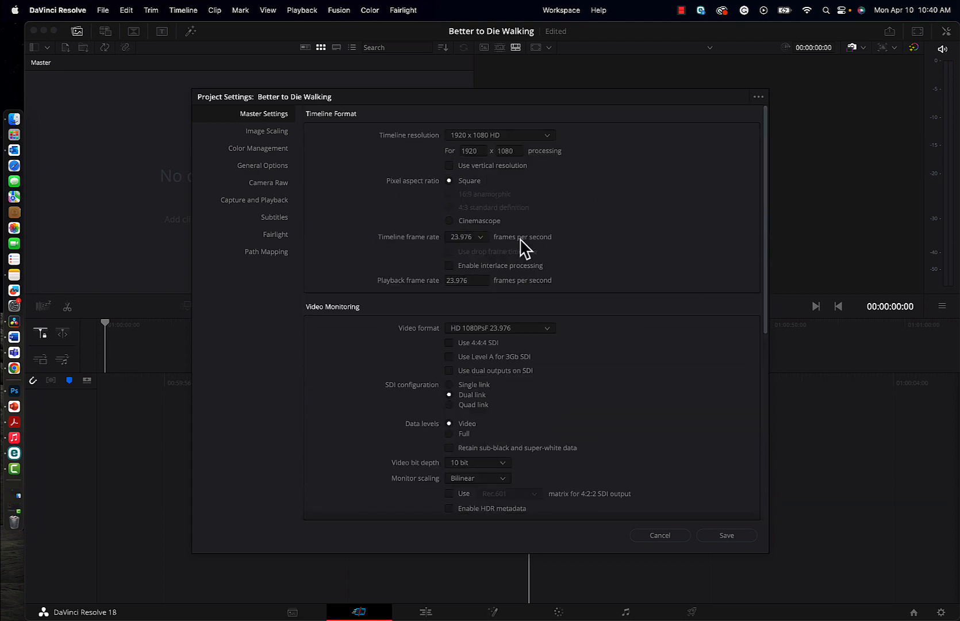
scroll(668, 319, "down", 12)
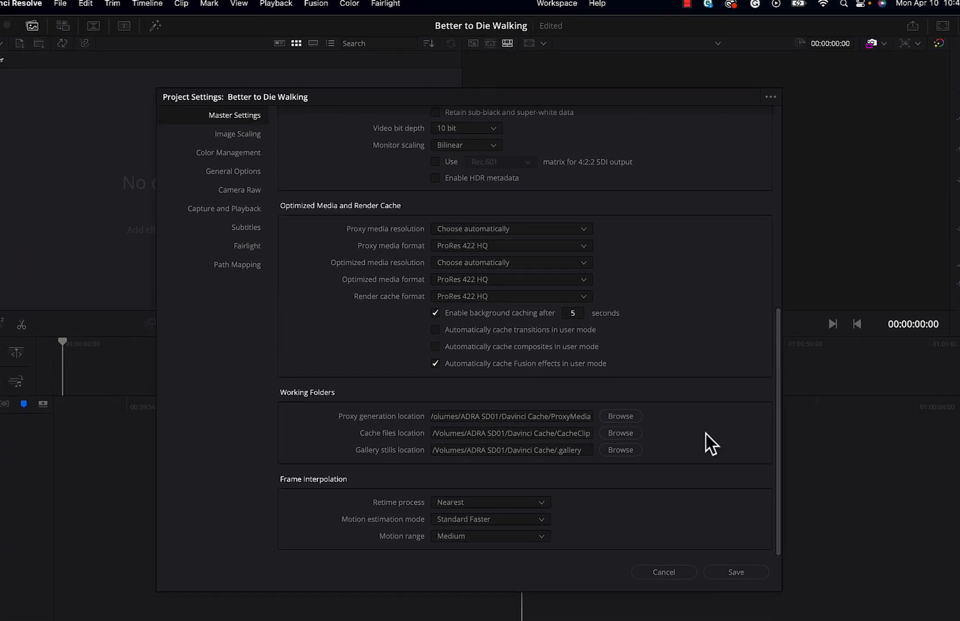
scroll(706, 437, "up", 10)
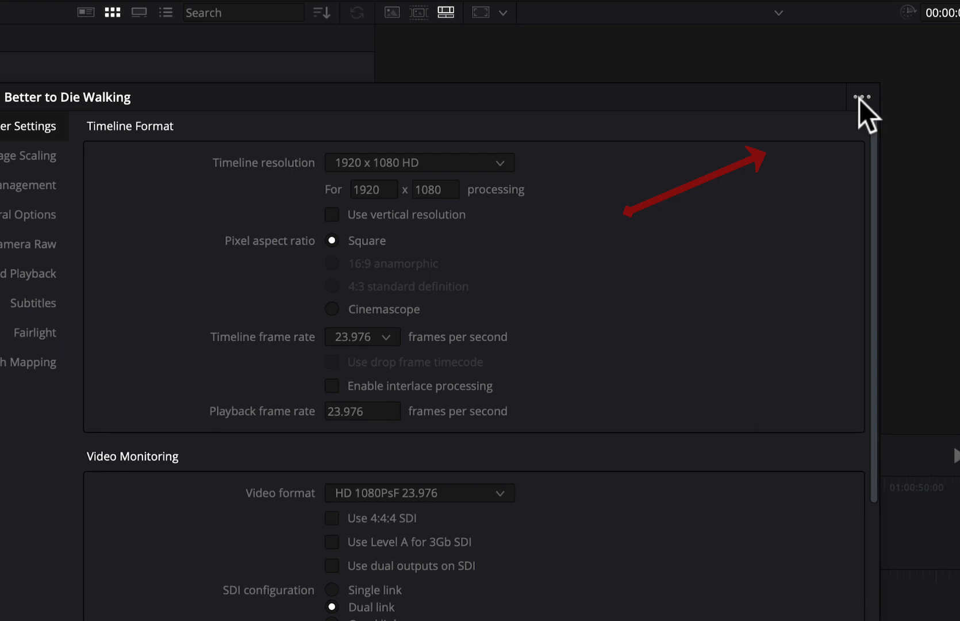
- Replace the default preset with the current project settings
left_click(861, 98)
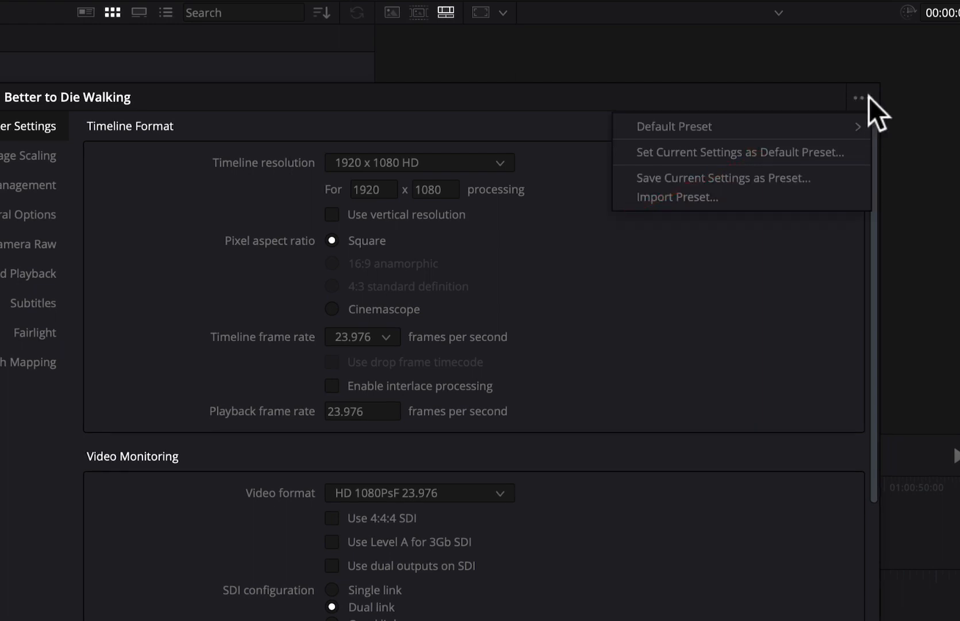
left_click(732, 150)
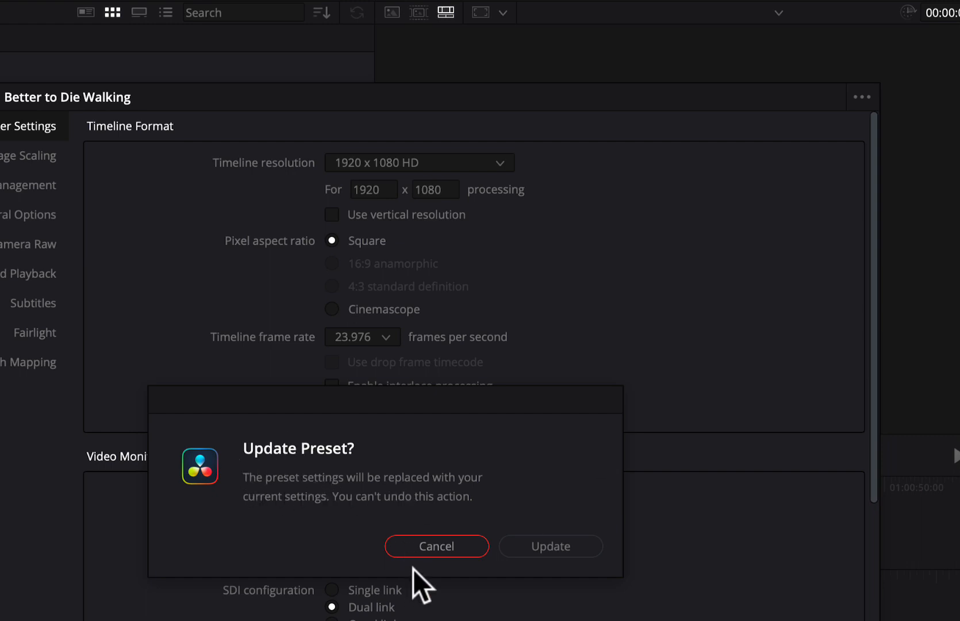
left_click(575, 550)
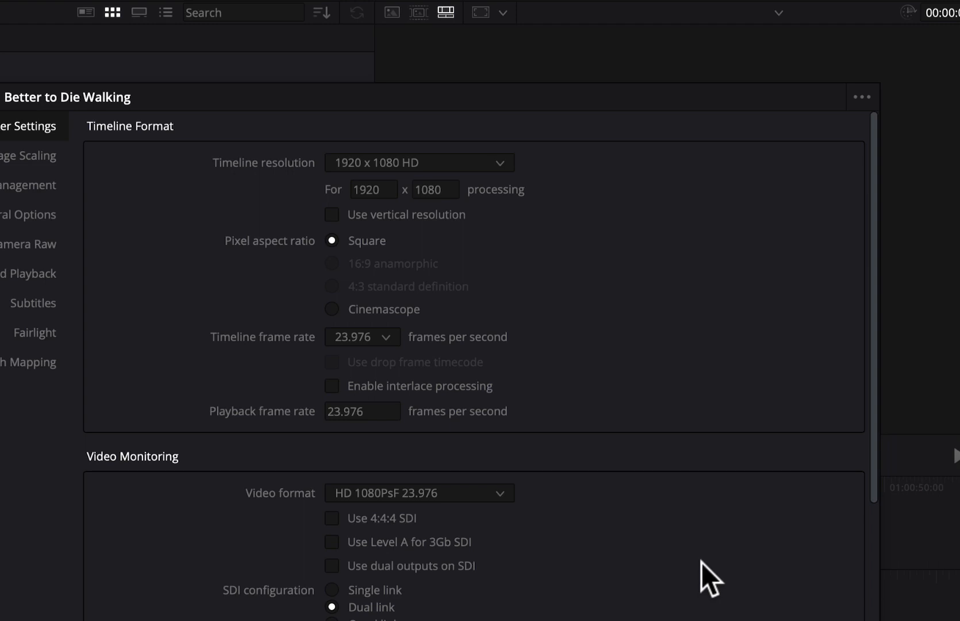
- Check the Working Folders paths on ADRA SD01 and save the Master Settings
scroll(701, 563, "down", 10)
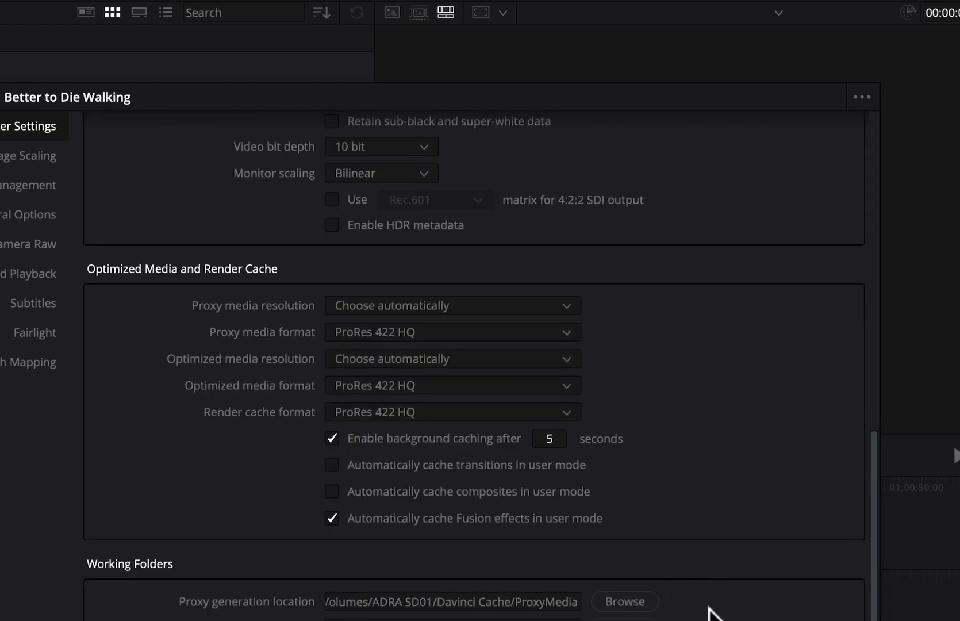
scroll(711, 612, "up", 10)
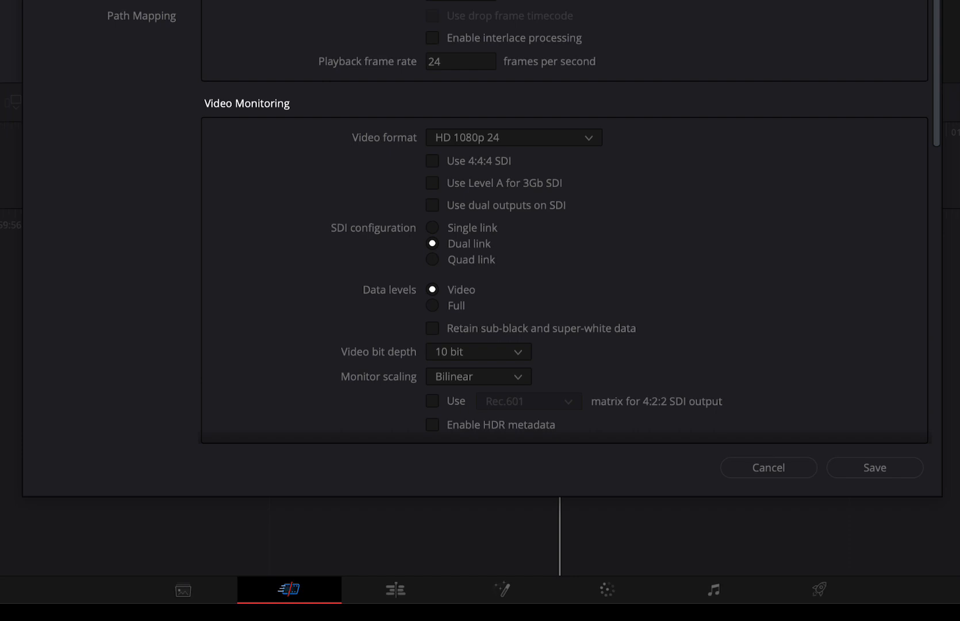
scroll(828, 322, "down", 3)
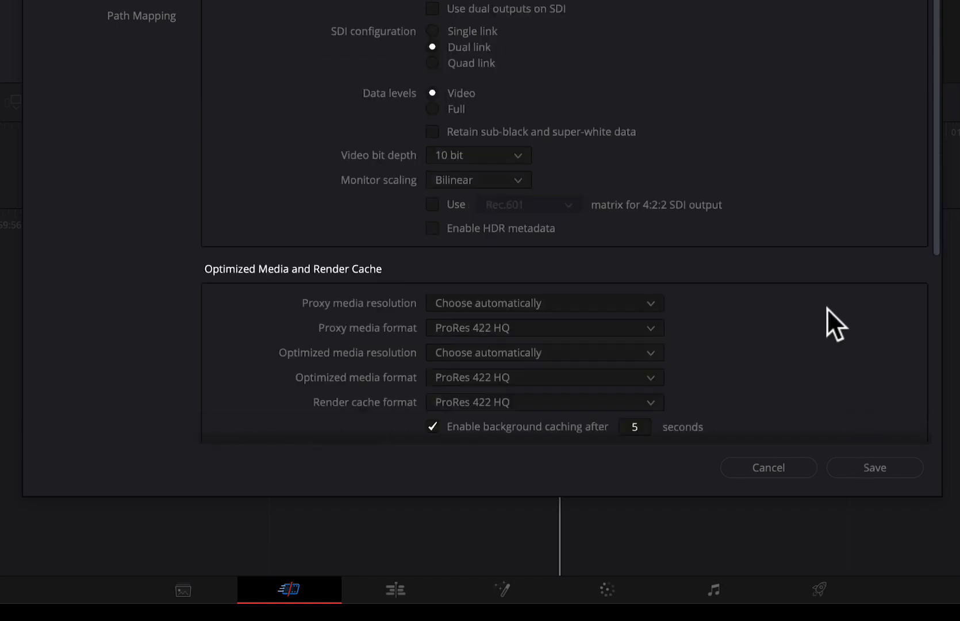
scroll(828, 311, "down", 5)
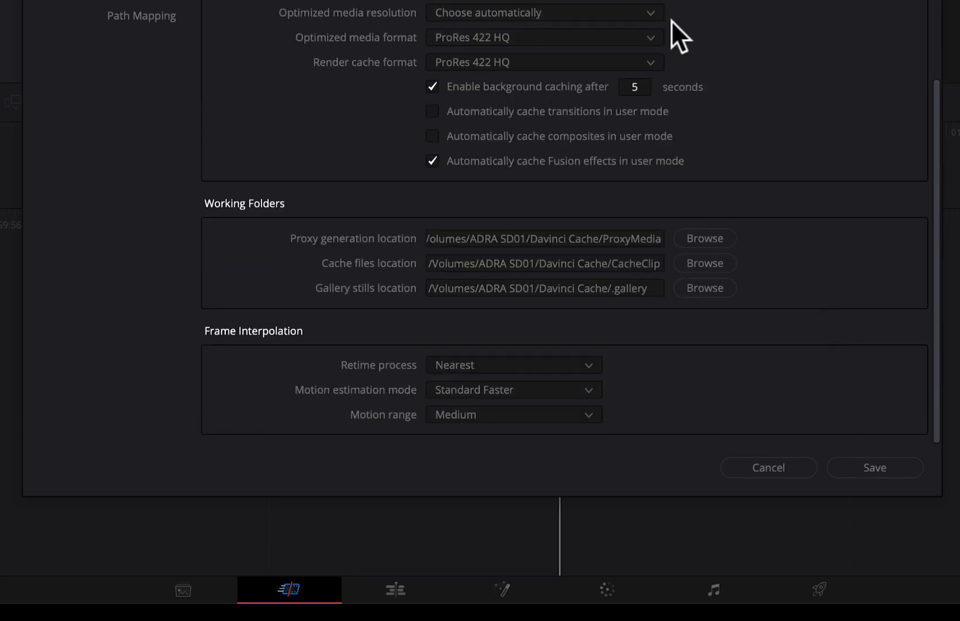
left_click(881, 465)
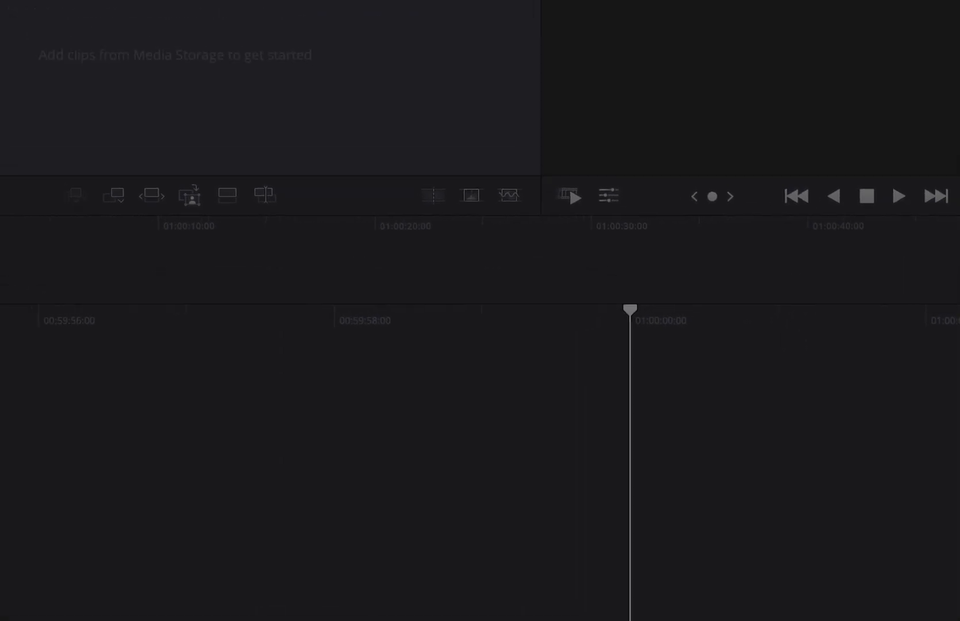
- Reopen Project Settings from the File menu at the Color Management page
left_click(161, 38)
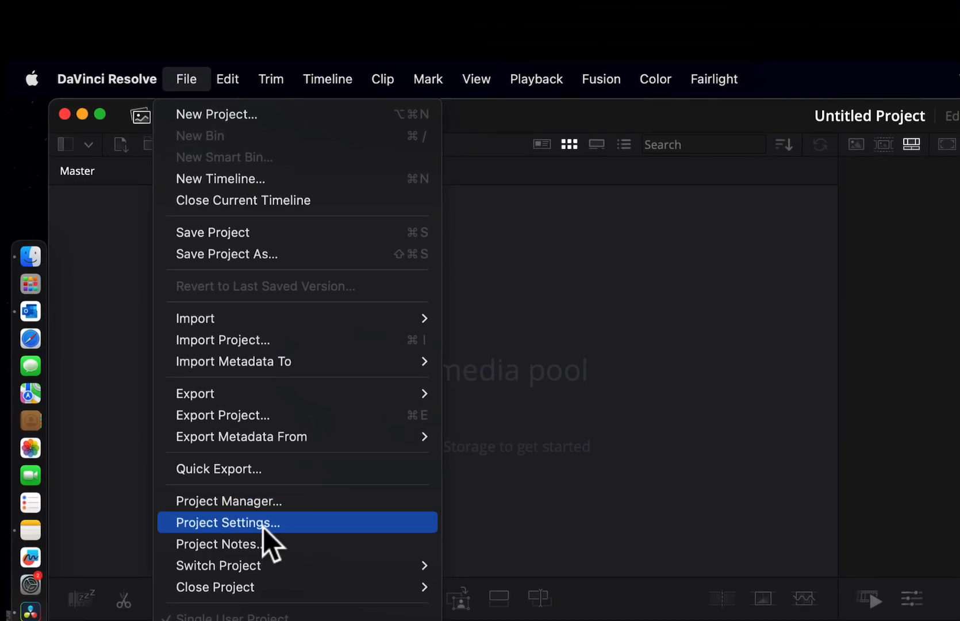
left_click(263, 525)
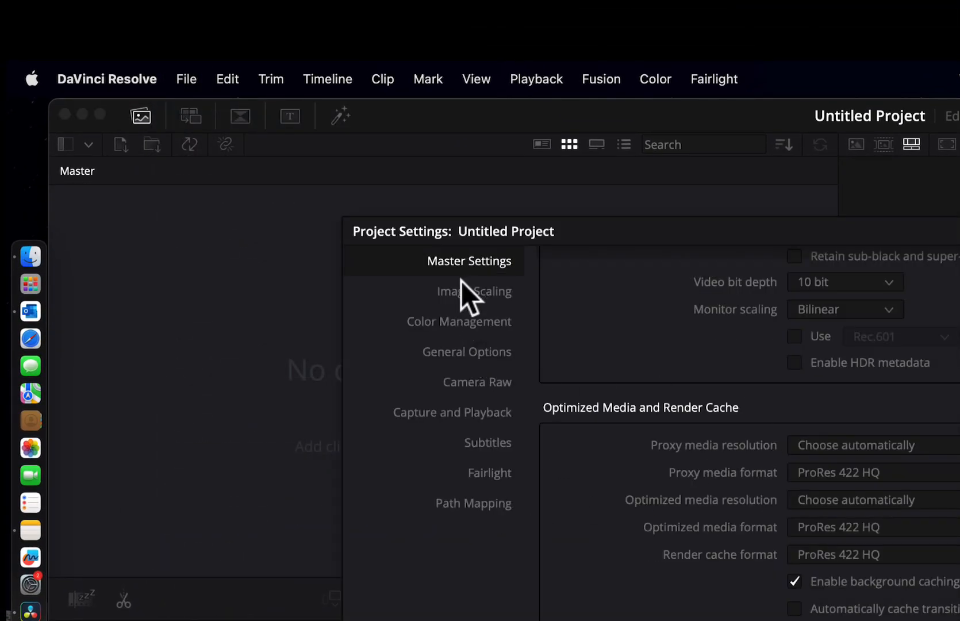
left_click(456, 321)
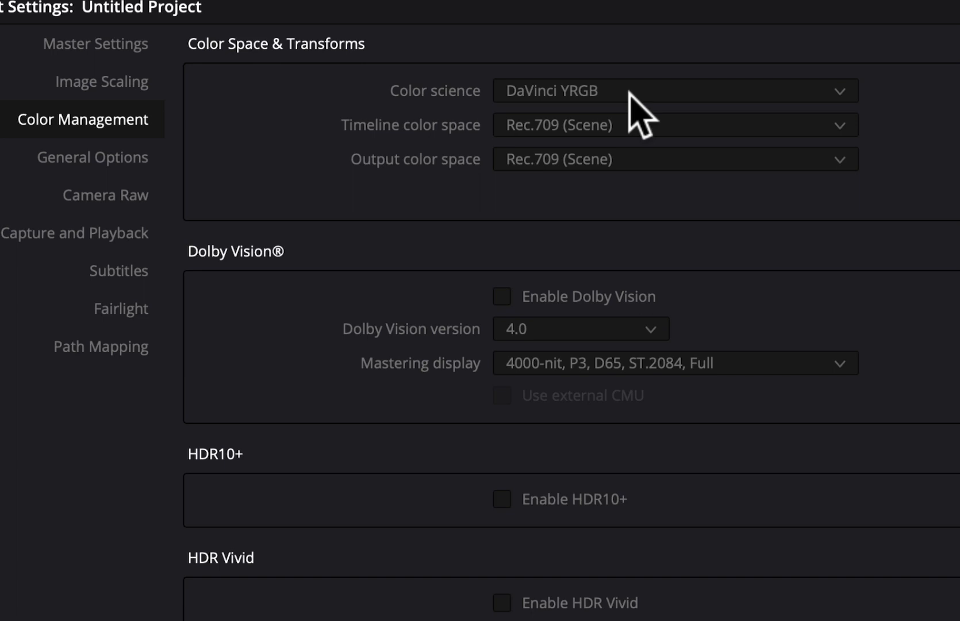
- Choose DaVinci YRGB Color Managed, keeping automatic colour management on and SDR processing mode
left_click(799, 86)
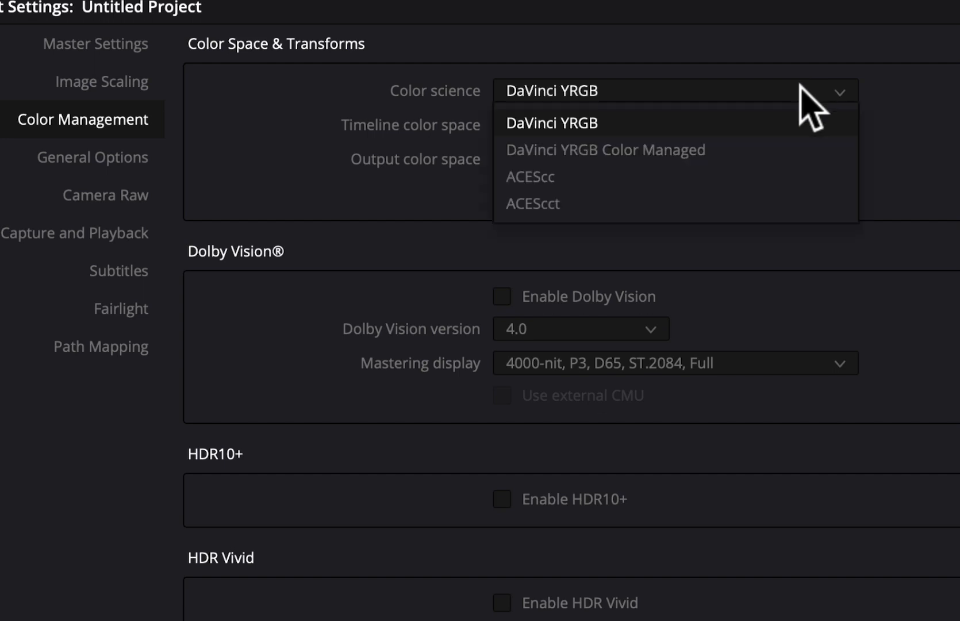
left_click(670, 152)
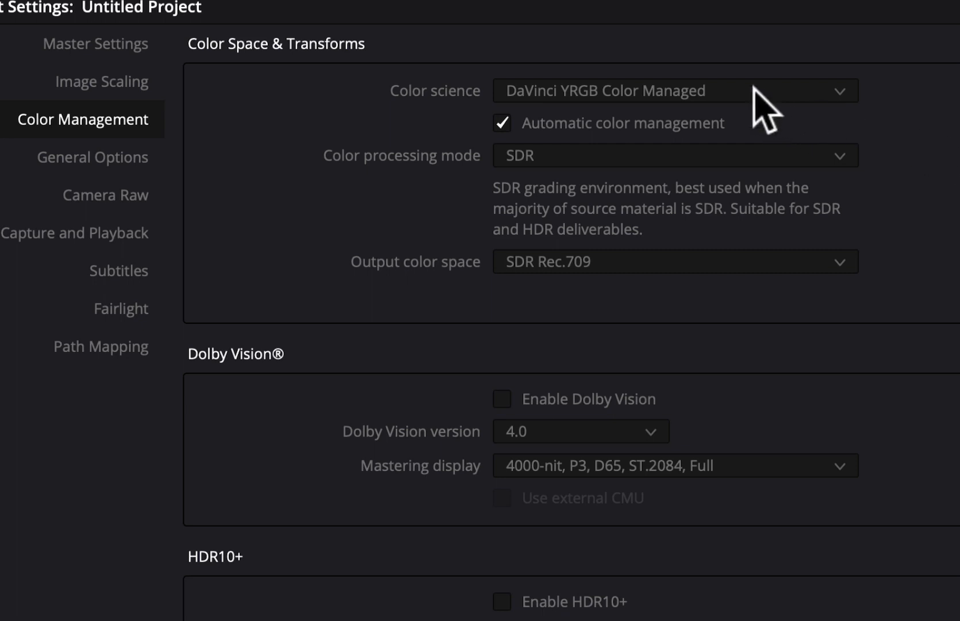
left_click(501, 123)
left_click(502, 123)
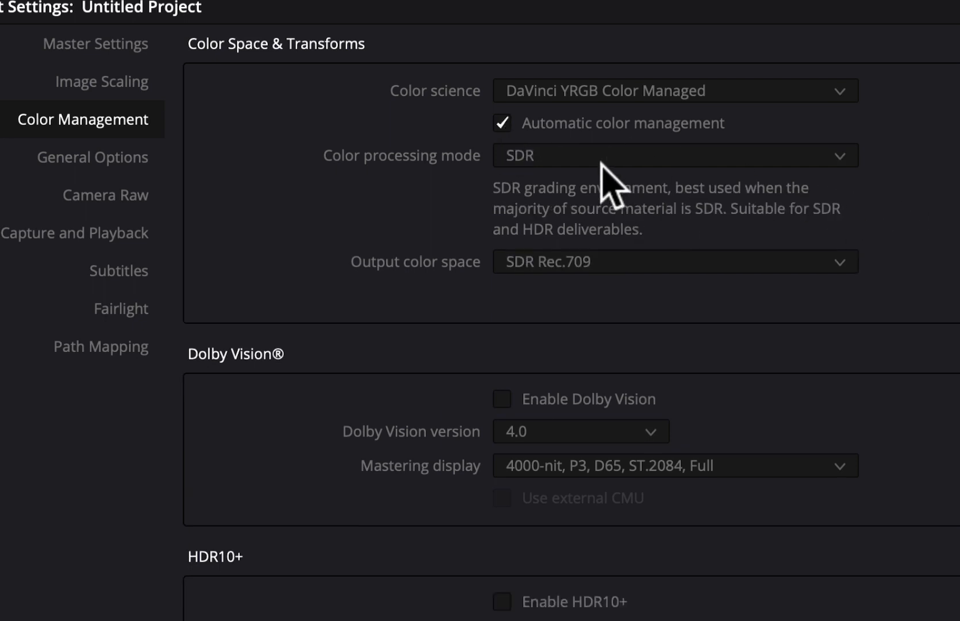
left_click(841, 156)
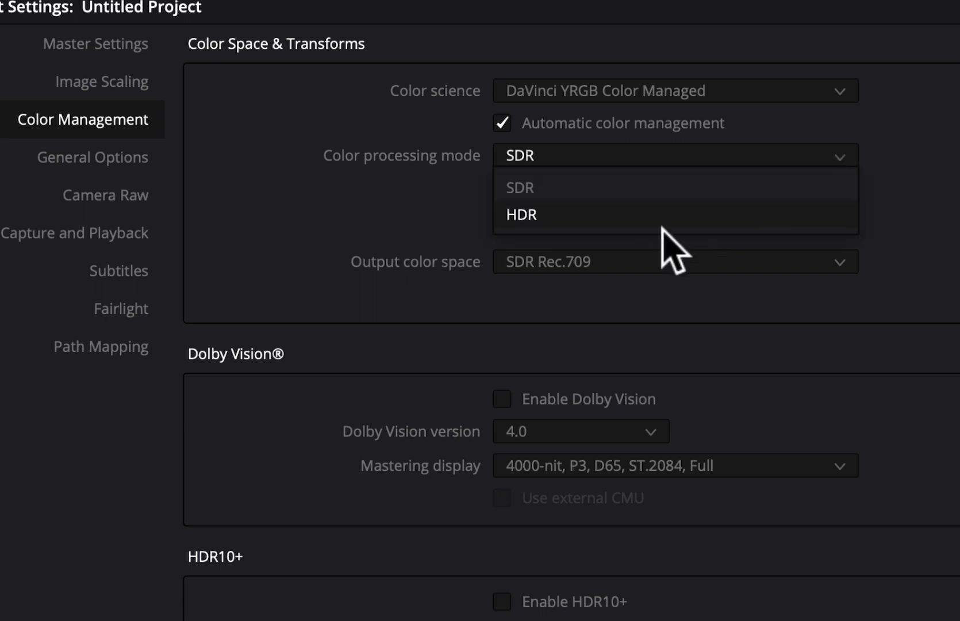
left_click(670, 189)
scroll(936, 348, "down", 1)
scroll(943, 368, "up", 1)
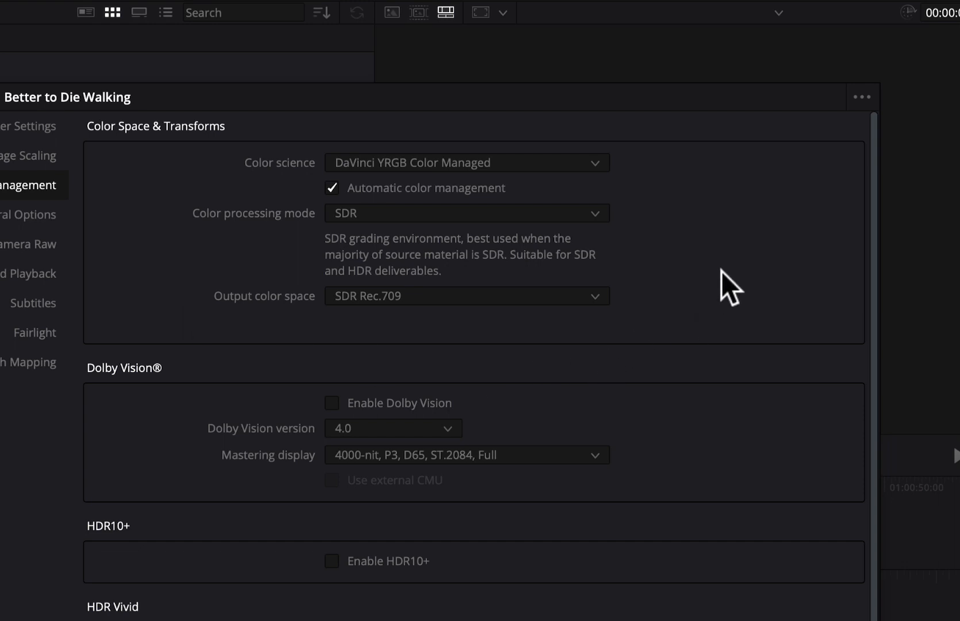
- Replace the default preset with the current colour-managed project settings
left_click(860, 98)
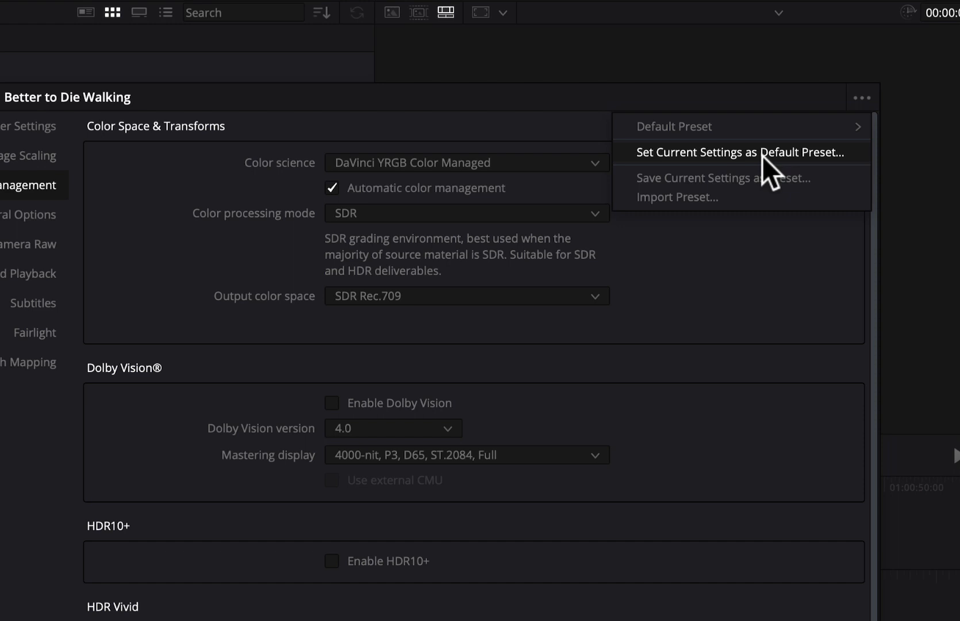
left_click(705, 154)
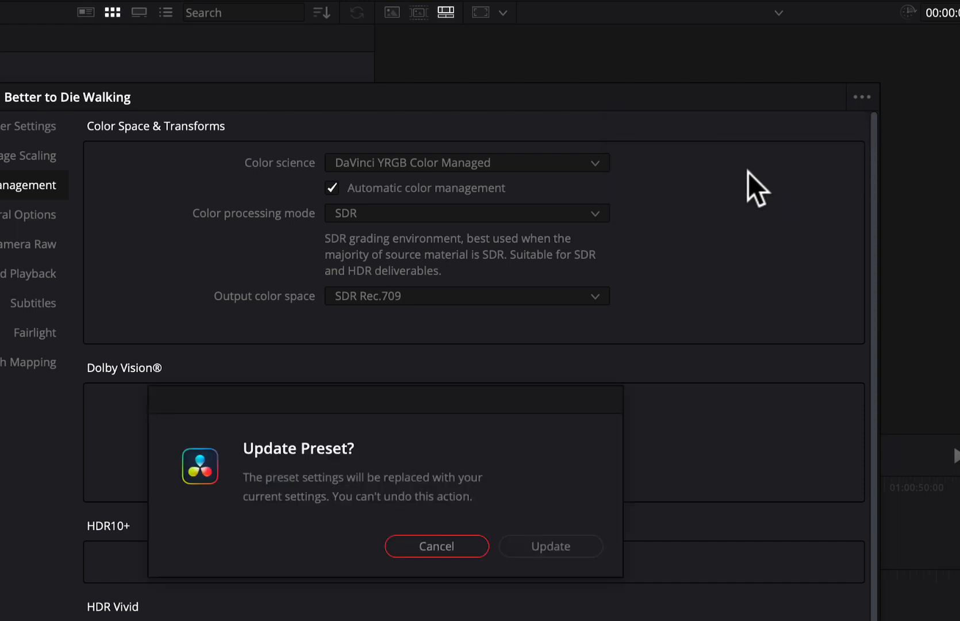
left_click(582, 546)
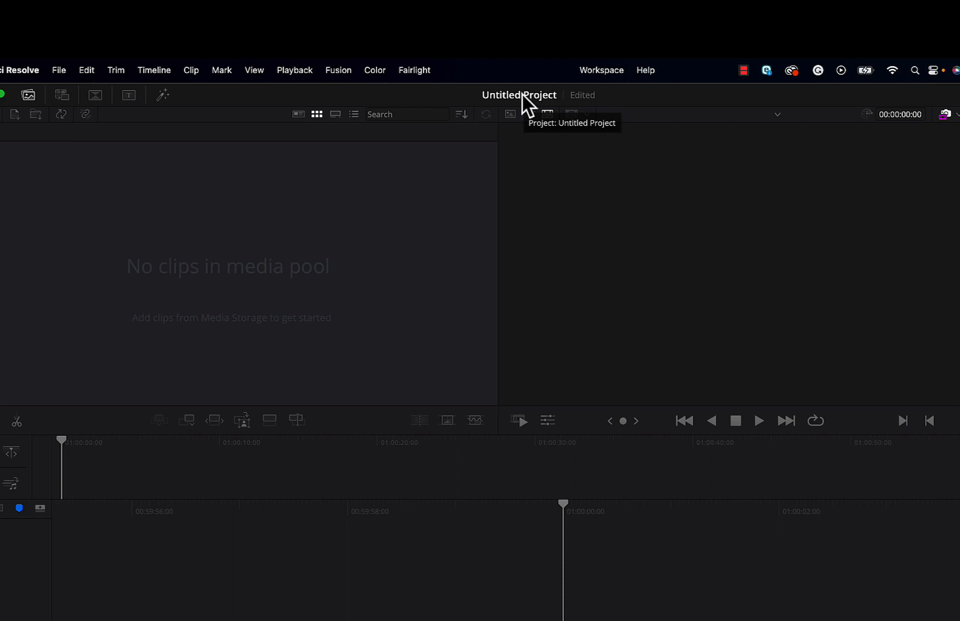
- Save the project with Cmd+S under the name 'Better to Die Walking'
key("super+s")
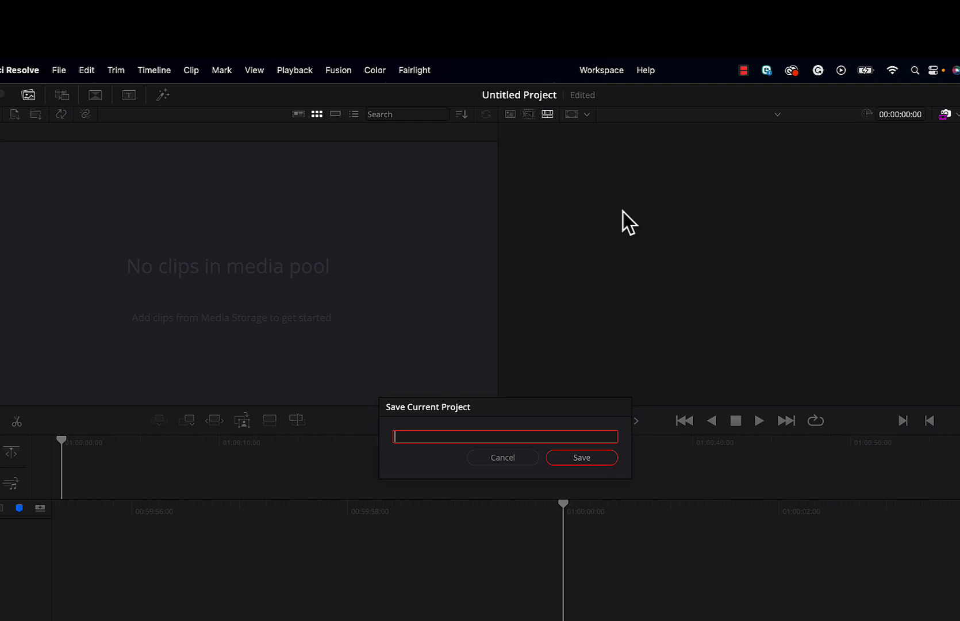
type("Better to Die Walking")
left_click(599, 458)
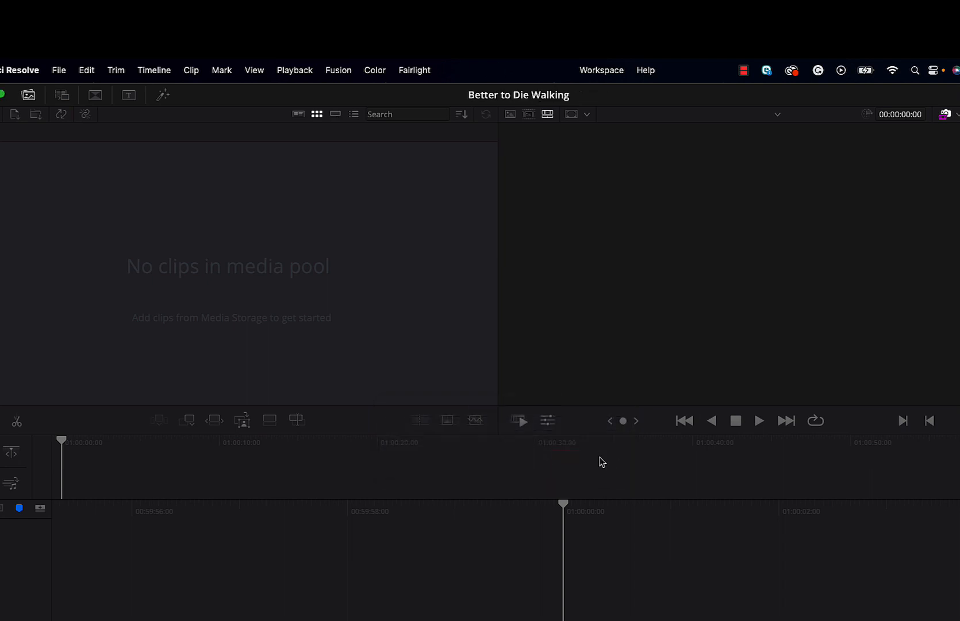
- Reopen Project Settings for Better to Die Walking from the File menu
left_click(59, 70)
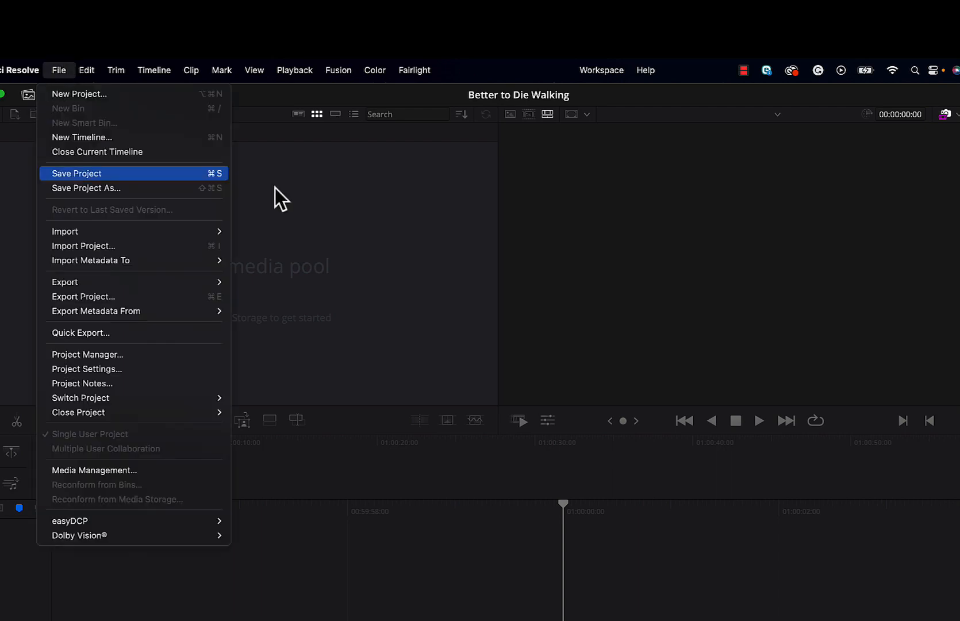
mouse_move(89, 71)
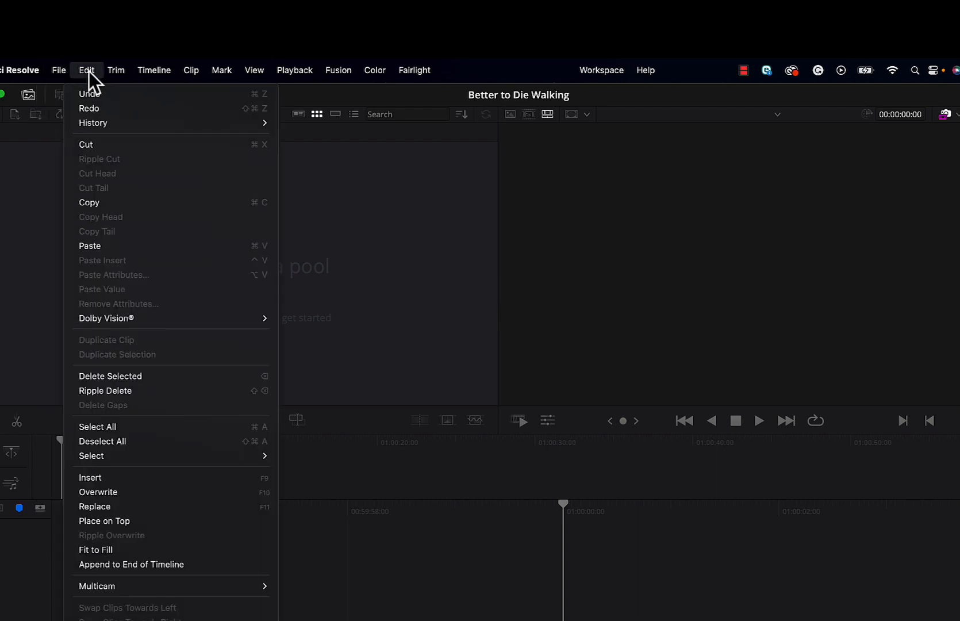
mouse_move(59, 70)
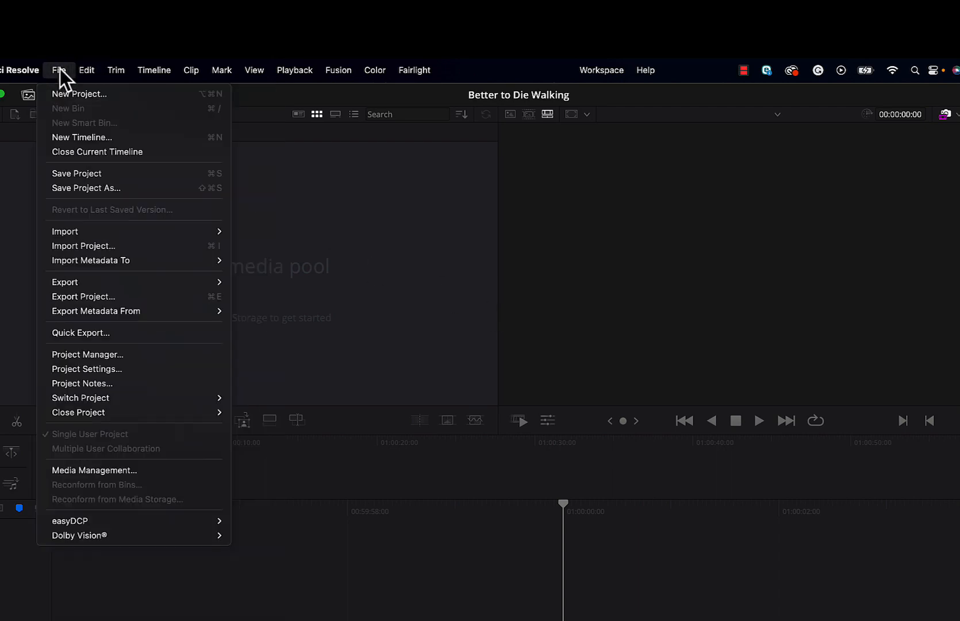
left_click(92, 369)
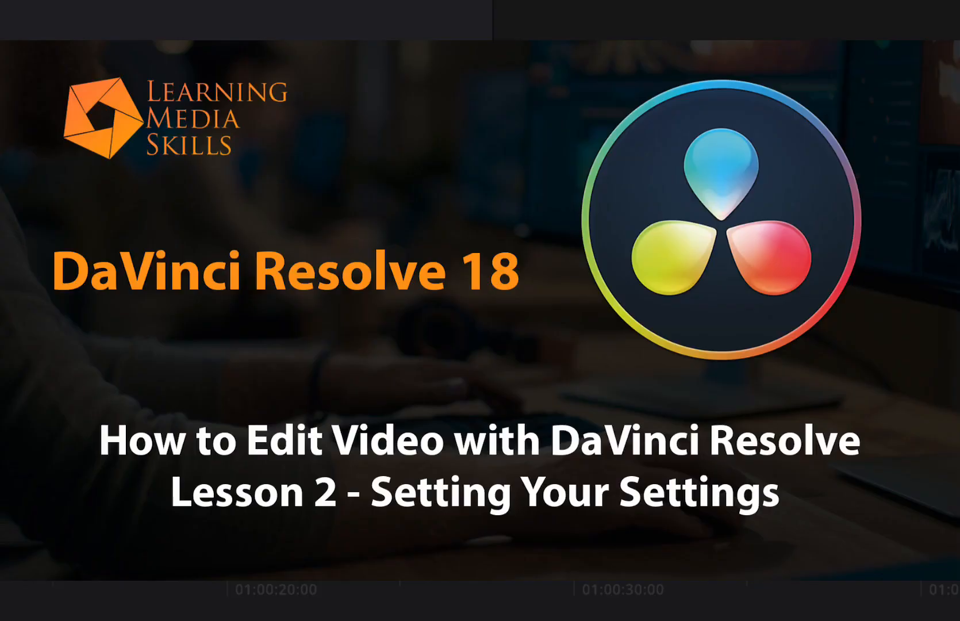